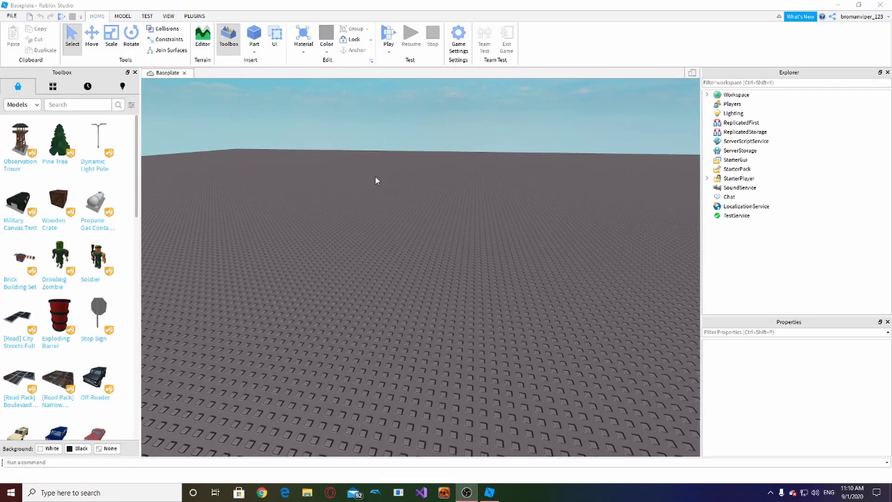
- Close the Toolbox
{"action": "right_click_drag", "start_coordinate": [387, 161], "coordinate": [387, 160]}
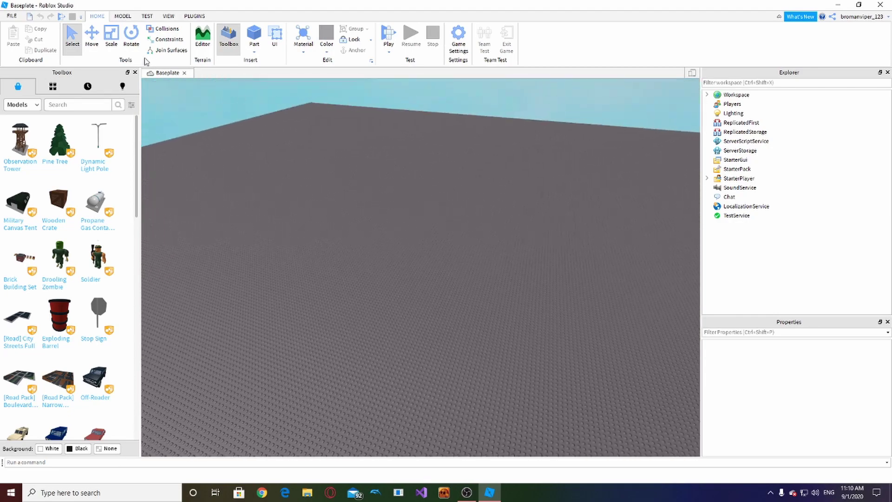
{"action": "left_click", "coordinate": [135, 73]}
{"action": "right_click_drag", "start_coordinate": [284, 258], "coordinate": [285, 259]}
{"action": "scroll", "coordinate": [284, 258], "scroll_direction": "up", "scroll_amount": 3}
{"action": "scroll", "coordinate": [285, 258], "scroll_direction": "down", "scroll_amount": 3}
{"action": "scroll", "coordinate": [285, 263], "scroll_direction": "down", "scroll_amount": 5}
{"action": "scroll", "coordinate": [284, 258], "scroll_direction": "down", "scroll_amount": 5}
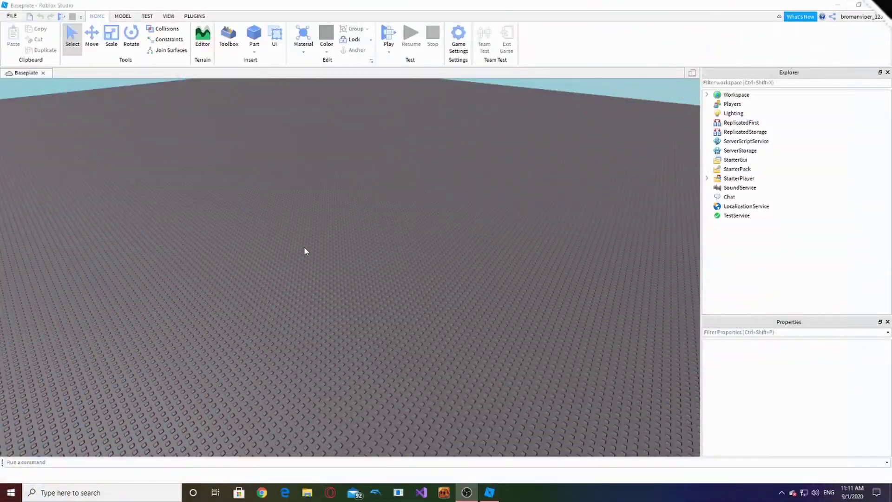
- Insert two block parts on the baseplate and place them flush side by side to form a square slab
{"action": "scroll", "coordinate": [305, 251], "scroll_direction": "up", "scroll_amount": 10}
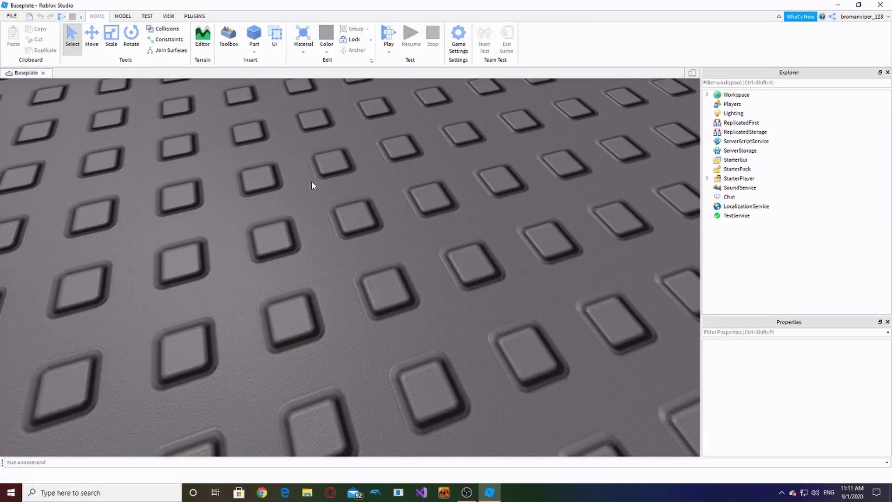
{"action": "key", "text": "s"}
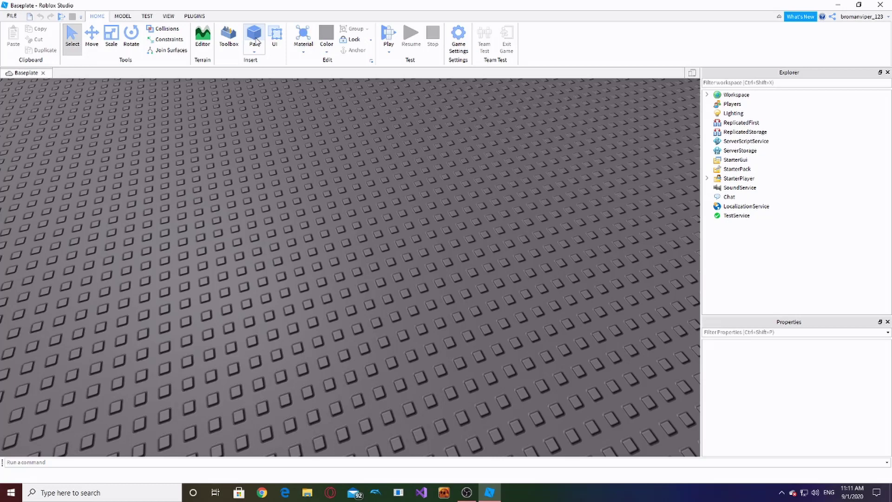
{"action": "left_click", "coordinate": [255, 37]}
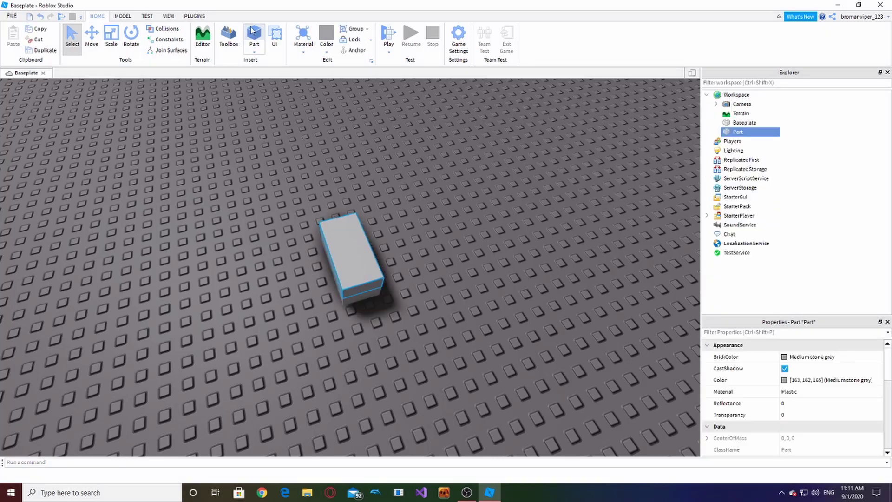
{"action": "left_click", "coordinate": [253, 34]}
{"action": "left_click_drag", "start_coordinate": [354, 253], "coordinate": [313, 287]}
{"action": "left_click", "coordinate": [388, 284]}
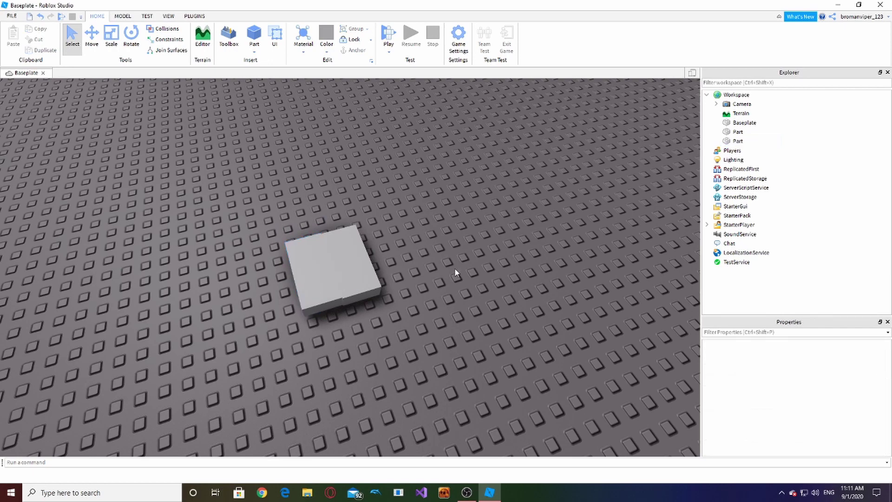
- Group the two adjacent parts into a model
{"action": "scroll", "coordinate": [455, 268], "scroll_direction": "up", "scroll_amount": 1}
{"action": "left_click_drag", "start_coordinate": [109, 131], "coordinate": [599, 382]}
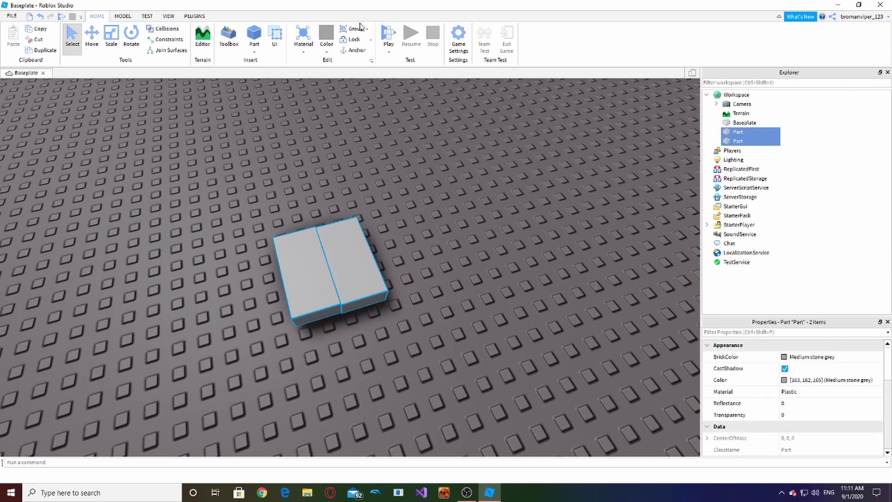
{"action": "left_click", "coordinate": [359, 28]}
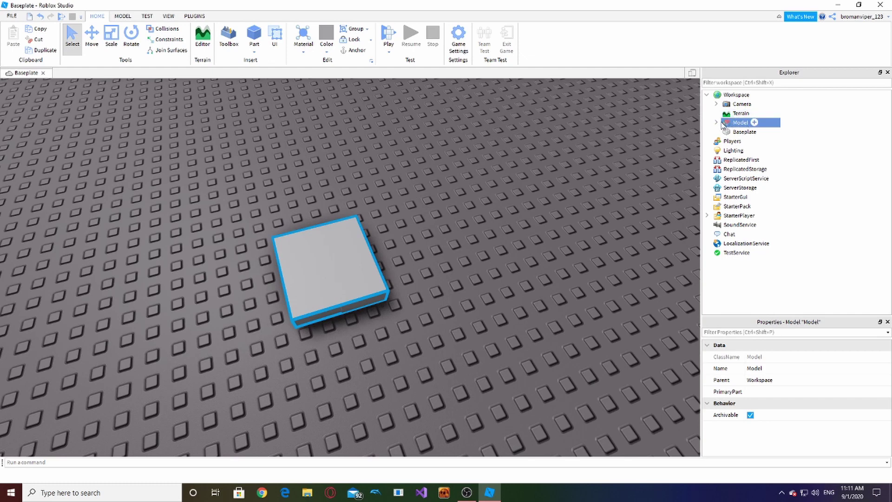
- Move one part on its own inside the model, and undo back to two ungrouped parts
{"action": "left_click", "coordinate": [717, 123]}
{"action": "left_click", "coordinate": [747, 132]}
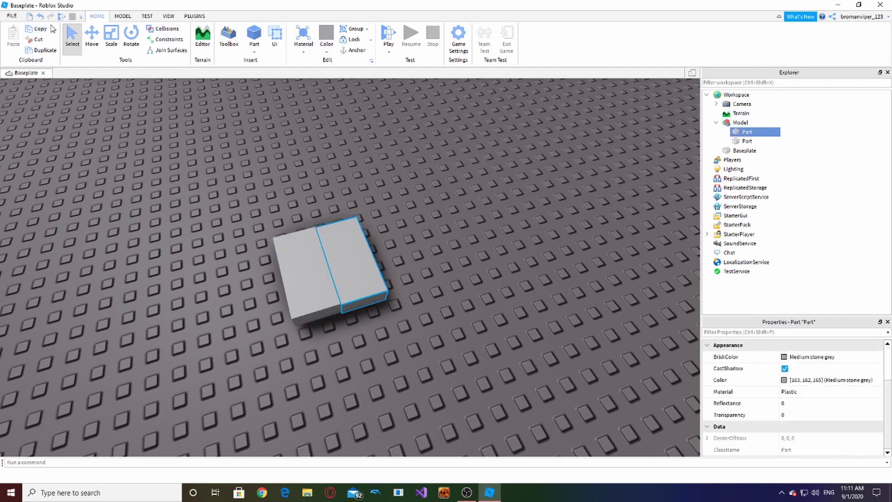
{"action": "left_click", "coordinate": [89, 39]}
{"action": "left_click_drag", "start_coordinate": [401, 319], "coordinate": [390, 350]}
{"action": "key", "text": "ctrl+z"}
{"action": "key", "text": "ctrl+z"}
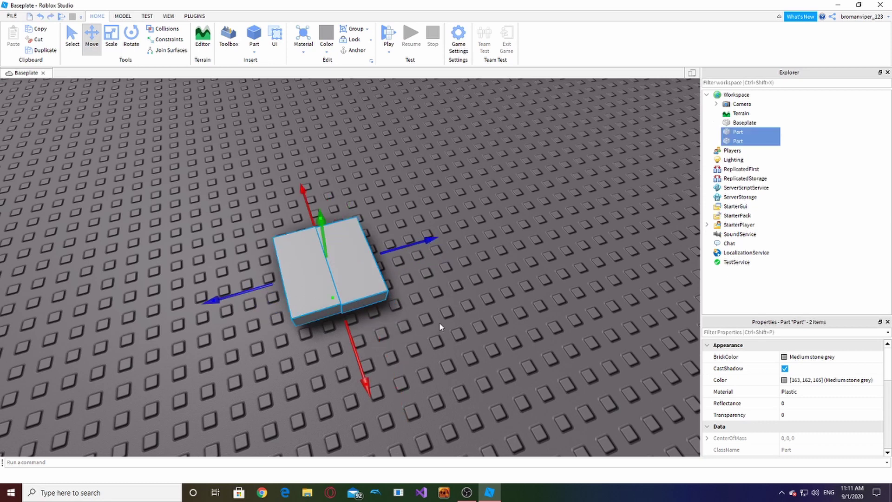
- Union the two adjacent parts into a single solid
{"action": "left_click", "coordinate": [440, 319]}
{"action": "left_click", "coordinate": [363, 278]}
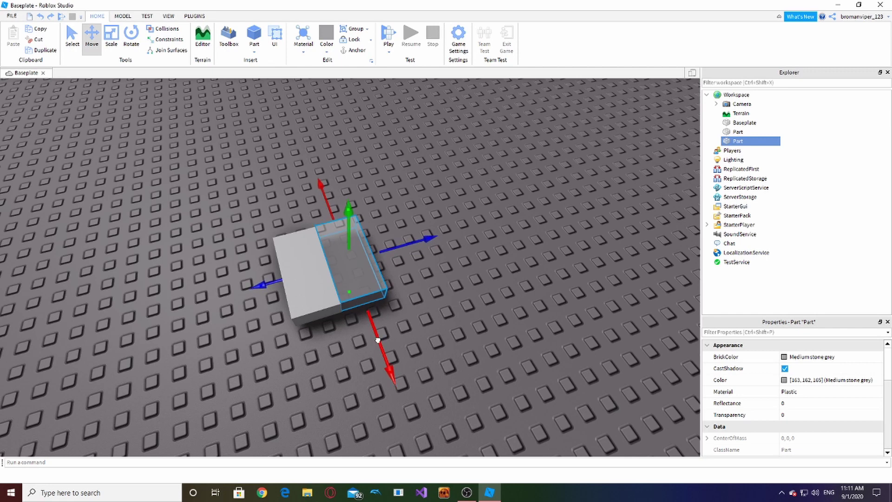
{"action": "left_click", "coordinate": [417, 339]}
{"action": "left_click_drag", "start_coordinate": [166, 152], "coordinate": [542, 364]}
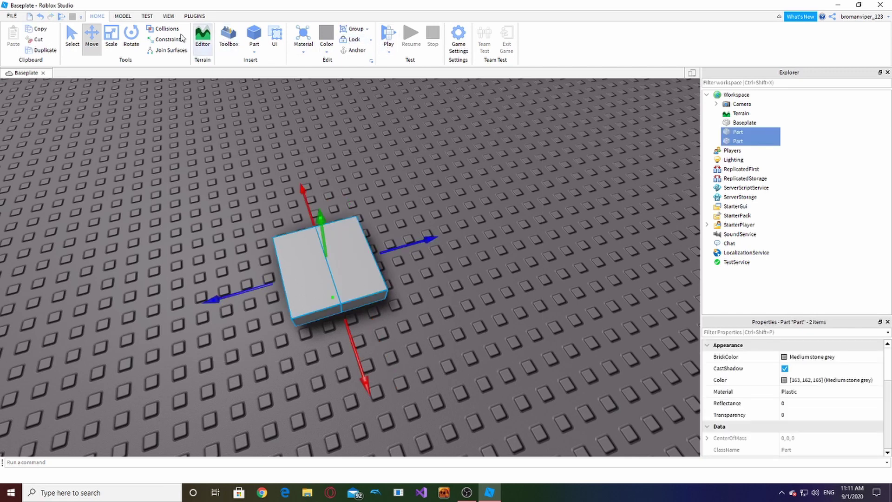
{"action": "left_click", "coordinate": [121, 17]}
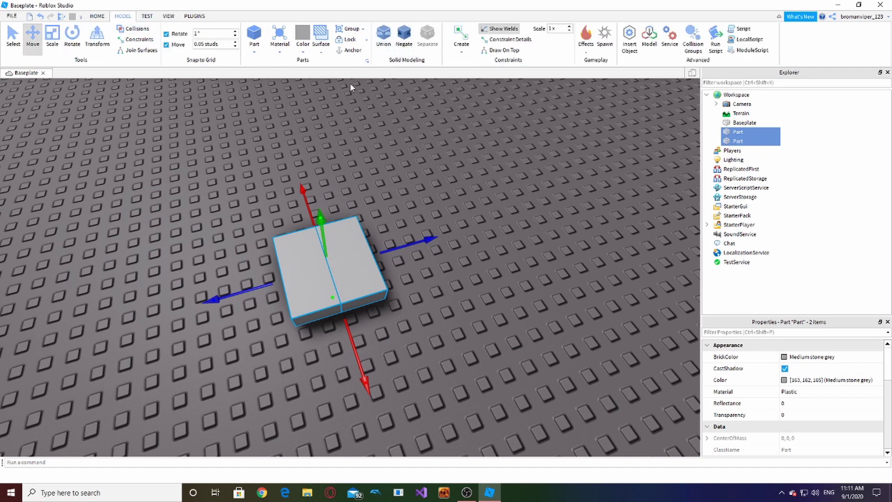
{"action": "left_click", "coordinate": [384, 43]}
- Shift the union slightly sideways and scale it up proportionally to about 5.85 × 1.463 × 5.85 studs
{"action": "left_click_drag", "start_coordinate": [414, 247], "coordinate": [430, 243]}
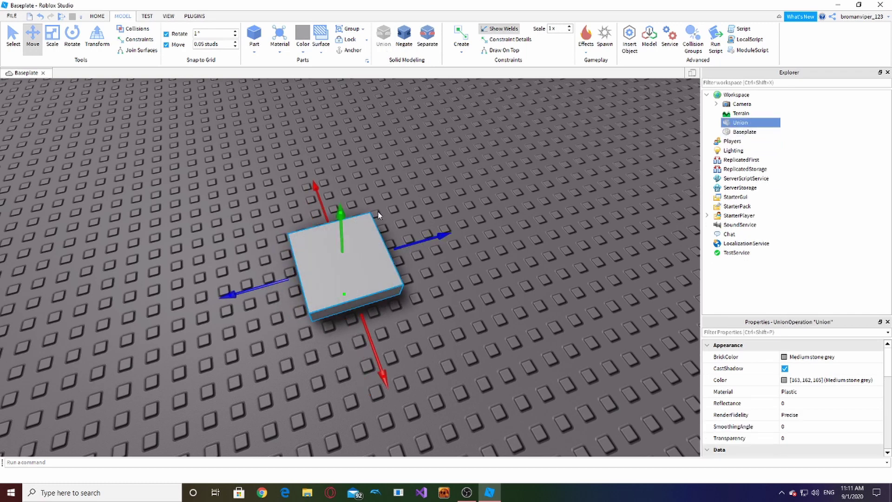
{"action": "left_click", "coordinate": [60, 43]}
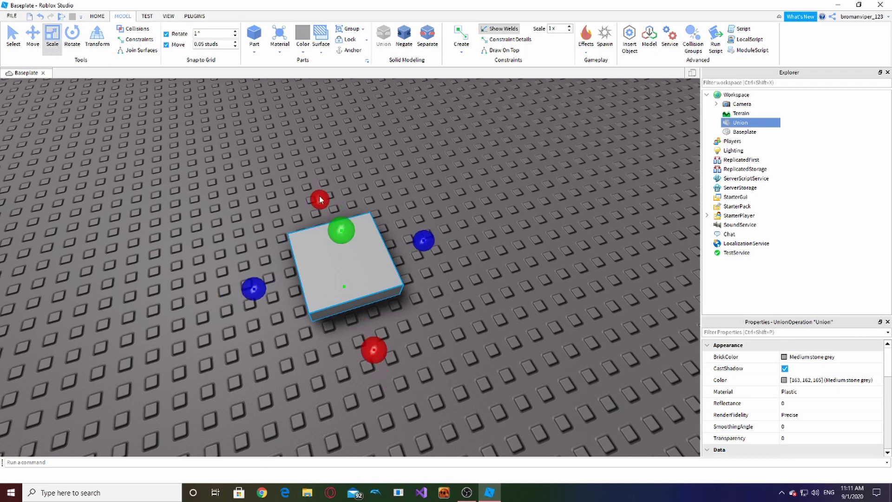
{"action": "left_click_drag", "start_coordinate": [339, 225], "coordinate": [495, 254], "text": "shift"}
{"action": "left_click", "coordinate": [402, 246]}
{"action": "left_click", "coordinate": [350, 258]}
{"action": "left_click", "coordinate": [506, 267]}
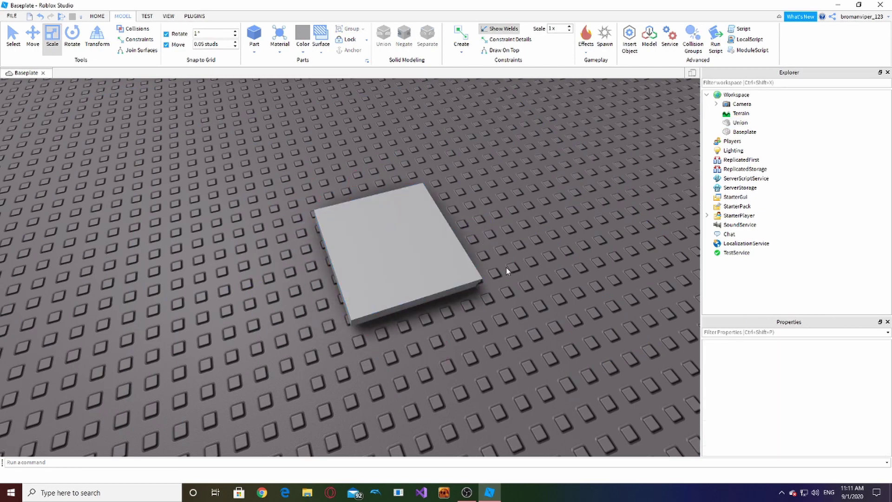
- Move the union as one piece to another spot on the baseplate
{"action": "right_click_drag", "start_coordinate": [507, 267], "coordinate": [486, 259]}
{"action": "scroll", "coordinate": [486, 259], "scroll_direction": "down", "scroll_amount": 2}
{"action": "left_click_drag", "start_coordinate": [384, 259], "coordinate": [280, 270]}
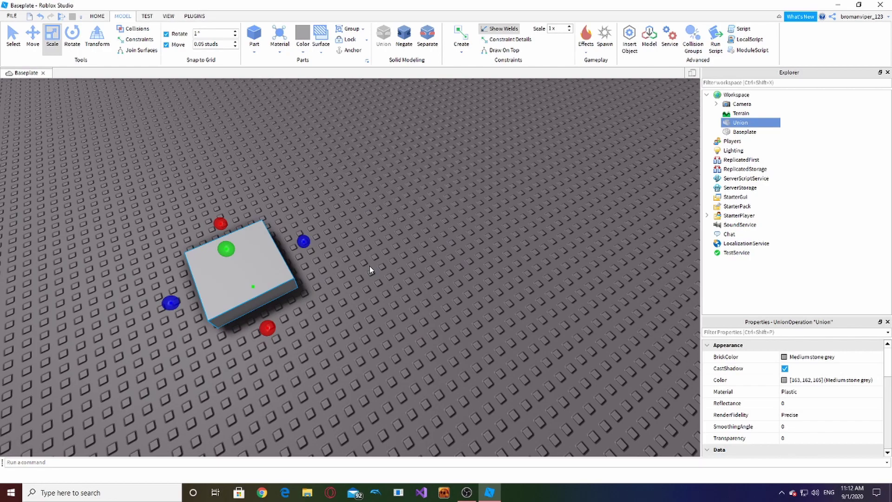
{"action": "left_click", "coordinate": [371, 270]}
{"action": "key", "text": "a"}
{"action": "scroll", "coordinate": [357, 263], "scroll_direction": "up", "scroll_amount": 2}
{"action": "left_click", "coordinate": [357, 263]}
{"action": "scroll", "coordinate": [353, 263], "scroll_direction": "up", "scroll_amount": 3}
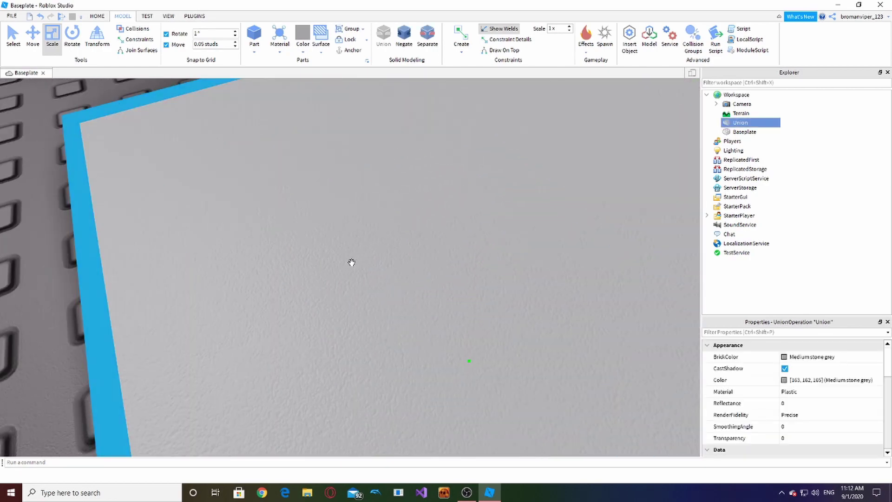
- Enable UsePartColor in the union's properties
{"action": "scroll", "coordinate": [351, 263], "scroll_direction": "down", "scroll_amount": 3}
{"action": "scroll", "coordinate": [351, 262], "scroll_direction": "down", "scroll_amount": 3}
{"action": "right_click_drag", "start_coordinate": [351, 262], "coordinate": [377, 253]}
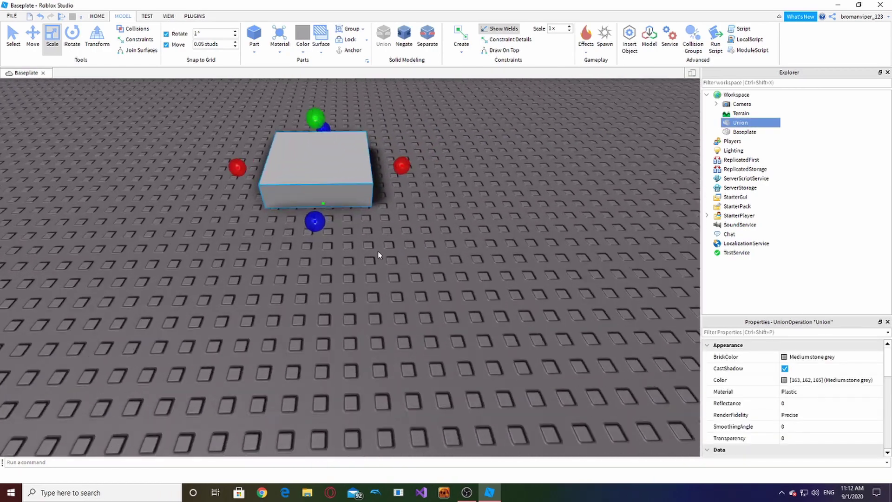
{"action": "scroll", "coordinate": [378, 252], "scroll_direction": "up", "scroll_amount": 4}
{"action": "scroll", "coordinate": [666, 340], "scroll_direction": "down", "scroll_amount": 10}
{"action": "scroll", "coordinate": [818, 400], "scroll_direction": "down", "scroll_amount": 4}
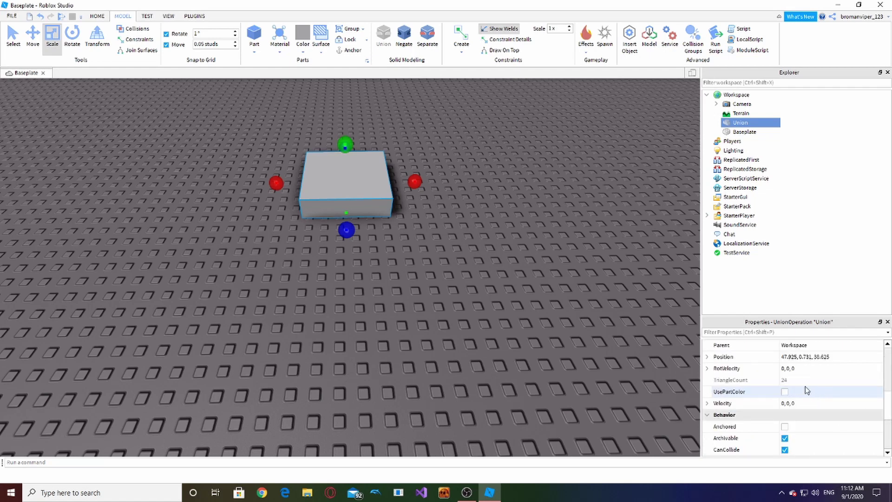
{"action": "scroll", "coordinate": [807, 390], "scroll_direction": "down", "scroll_amount": 1}
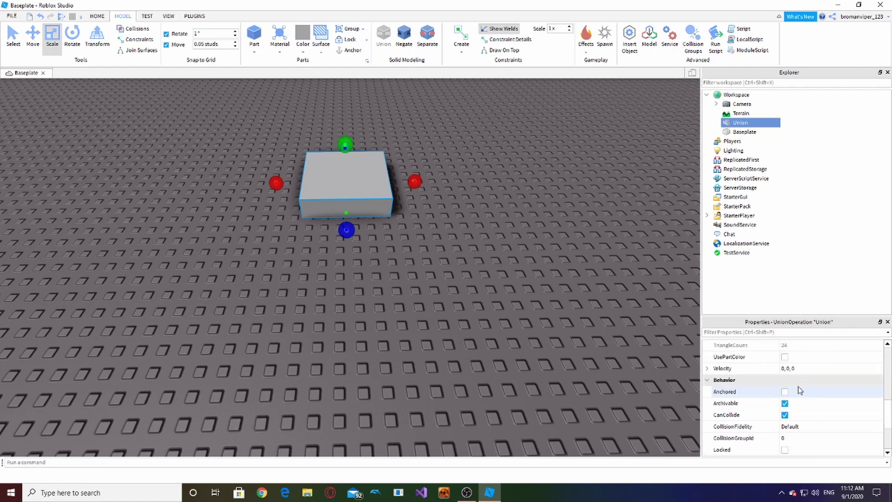
{"action": "scroll", "coordinate": [800, 415], "scroll_direction": "down", "scroll_amount": 3}
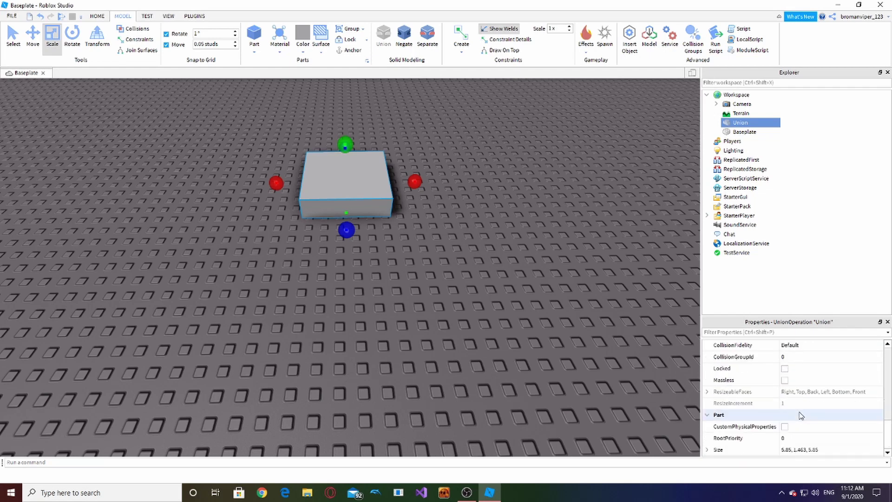
{"action": "scroll", "coordinate": [801, 415], "scroll_direction": "up", "scroll_amount": 1}
{"action": "scroll", "coordinate": [800, 415], "scroll_direction": "up", "scroll_amount": 3}
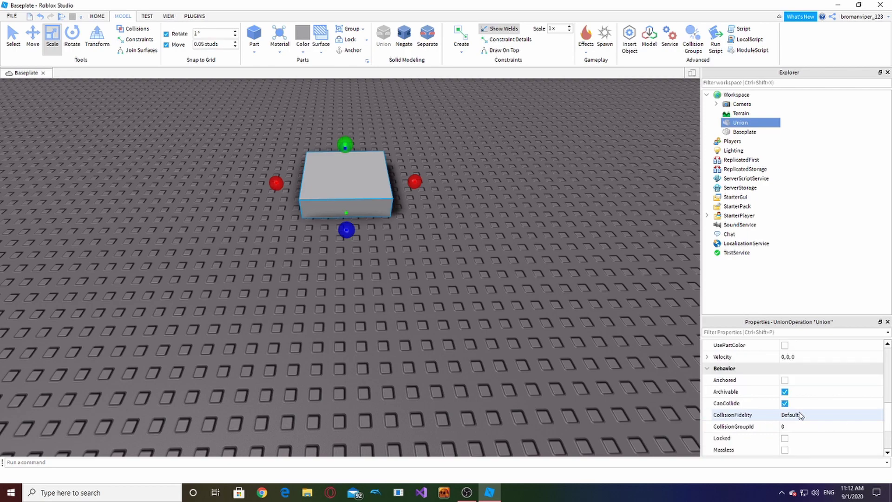
{"action": "left_click", "coordinate": [785, 415]}
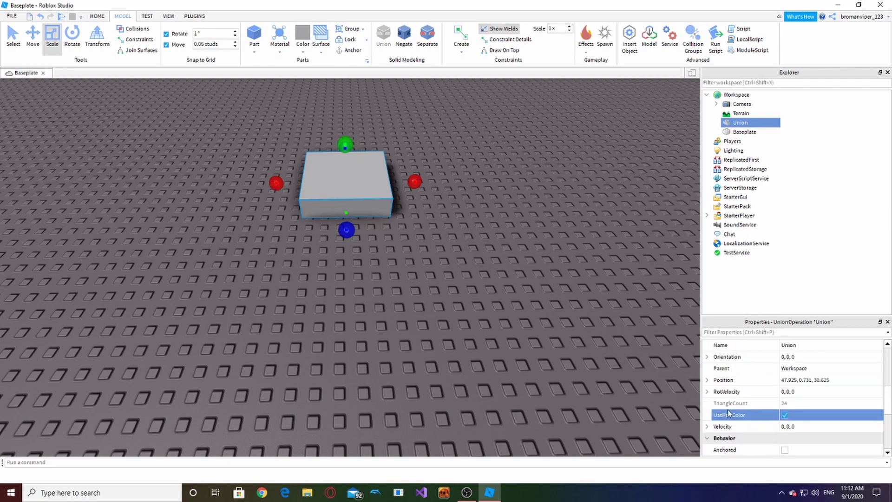
{"action": "left_click", "coordinate": [525, 372]}
- Move the union a short way across the baseplate and delete it
{"action": "scroll", "coordinate": [512, 279], "scroll_direction": "up", "scroll_amount": 5}
{"action": "scroll", "coordinate": [448, 256], "scroll_direction": "down", "scroll_amount": 5}
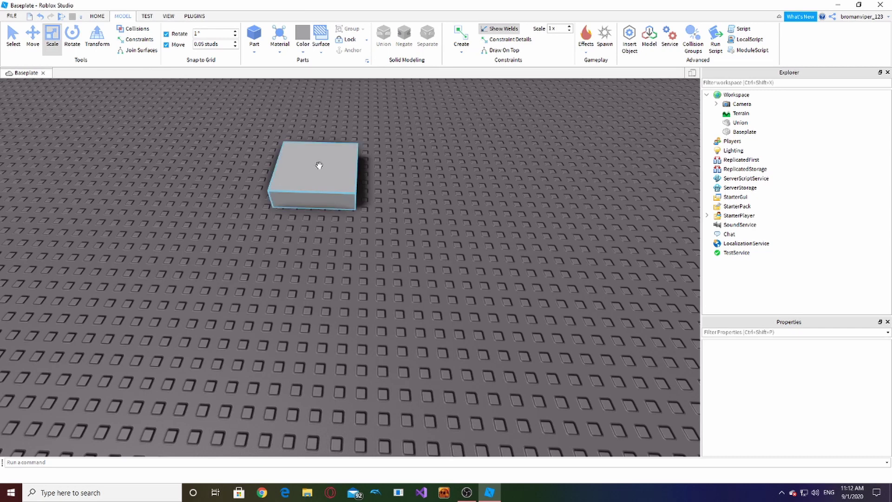
{"action": "left_click_drag", "start_coordinate": [319, 166], "coordinate": [362, 219]}
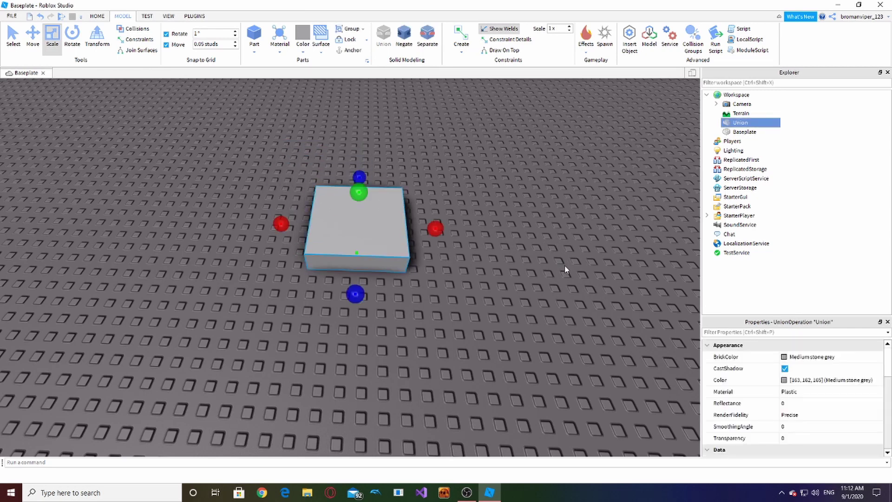
{"action": "key", "text": "Delete"}
- Insert a new block part and scale it taller, thinner and longer to form an upright wall
{"action": "left_click", "coordinate": [254, 37]}
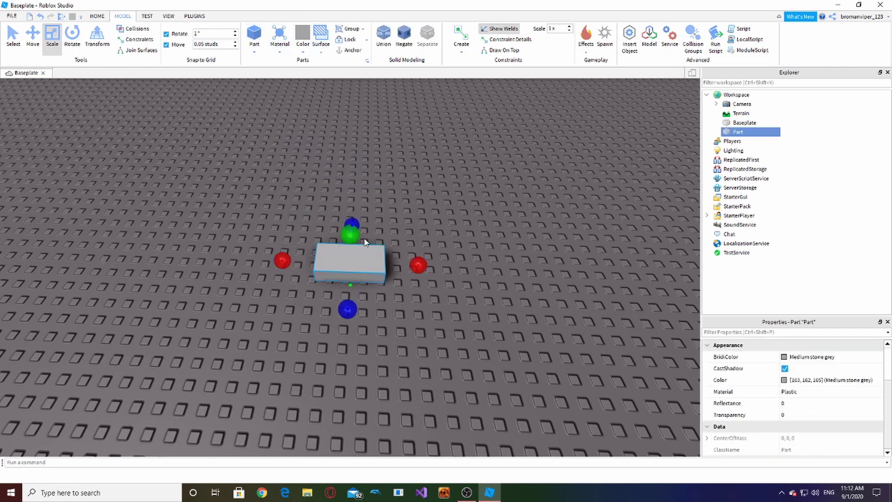
{"action": "left_click_drag", "start_coordinate": [352, 236], "coordinate": [351, 83]}
{"action": "right_click_drag", "start_coordinate": [473, 208], "coordinate": [473, 207]}
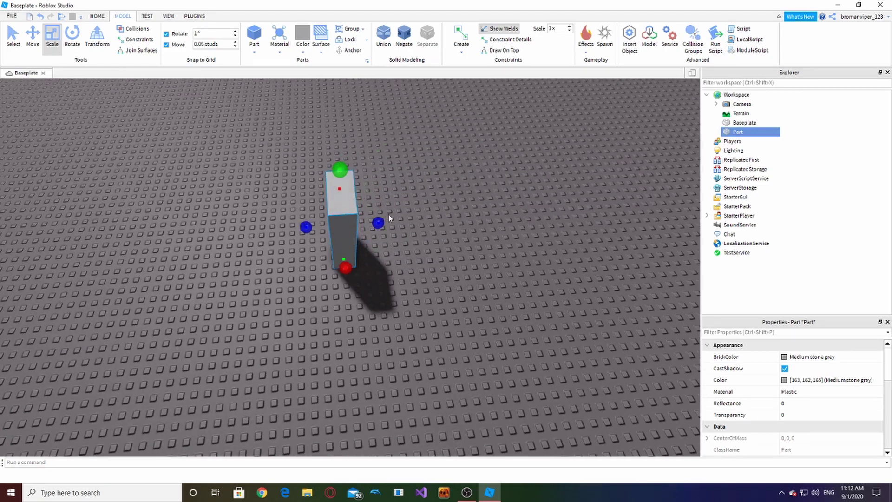
{"action": "left_click_drag", "start_coordinate": [378, 226], "coordinate": [374, 226], "text": "ctrl"}
{"action": "scroll", "coordinate": [349, 271], "scroll_direction": "down", "scroll_amount": 4}
{"action": "left_click_drag", "start_coordinate": [347, 270], "coordinate": [381, 367]}
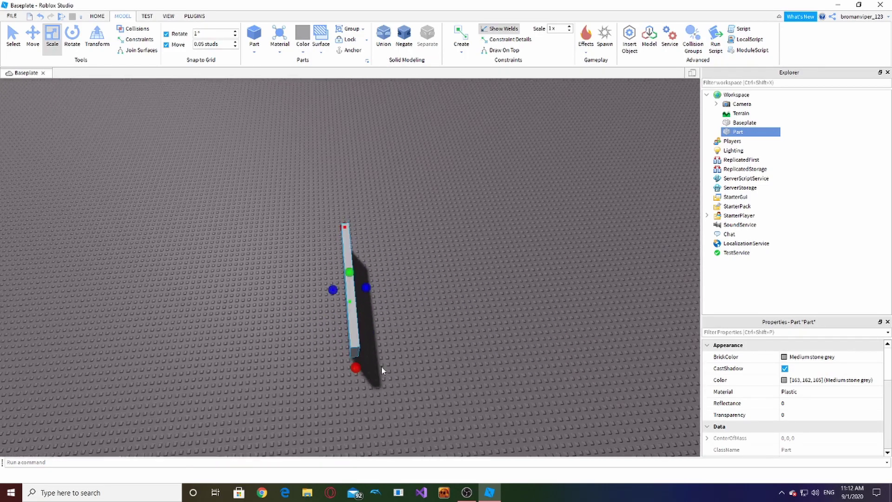
{"action": "right_click_drag", "start_coordinate": [351, 272], "coordinate": [415, 223]}
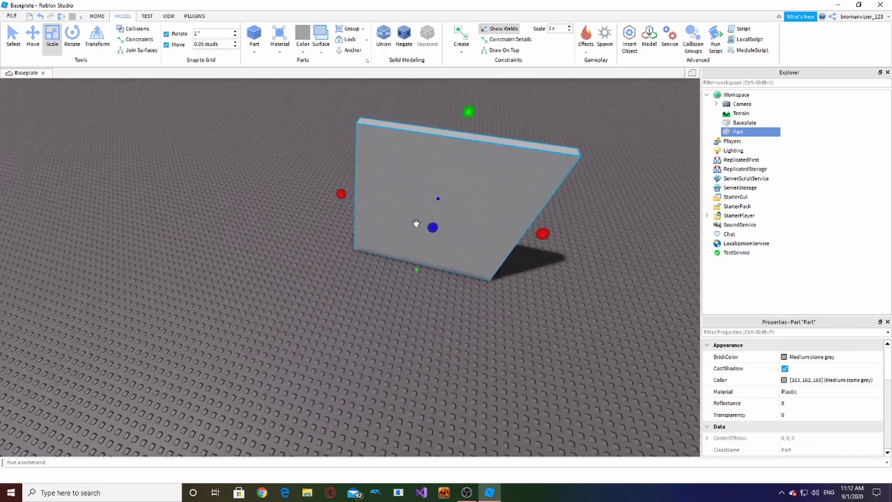
- Duplicate the wall in place and scale the copy down to a doorway-sized block at the wall's lower middle
{"action": "scroll", "coordinate": [414, 223], "scroll_direction": "up", "scroll_amount": 4}
{"action": "key", "text": "ctrl+d"}
{"action": "scroll", "coordinate": [244, 240], "scroll_direction": "down", "scroll_amount": 4}
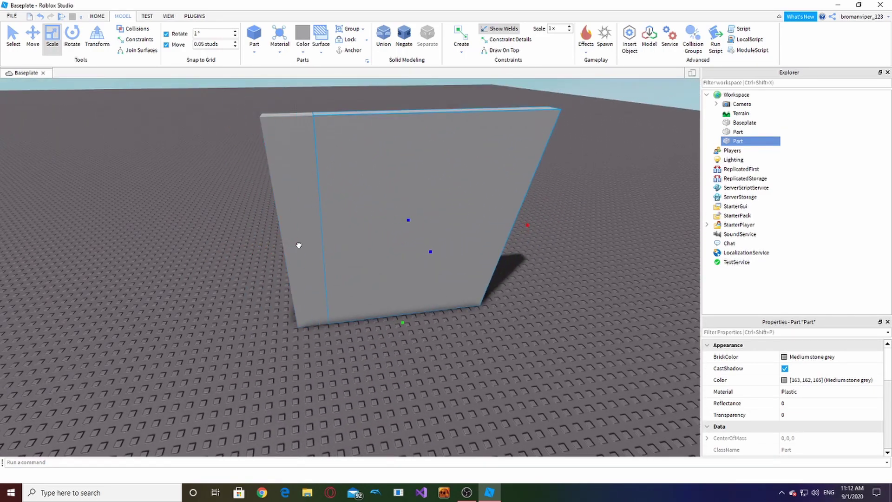
{"action": "left_click_drag", "start_coordinate": [299, 245], "coordinate": [325, 243]}
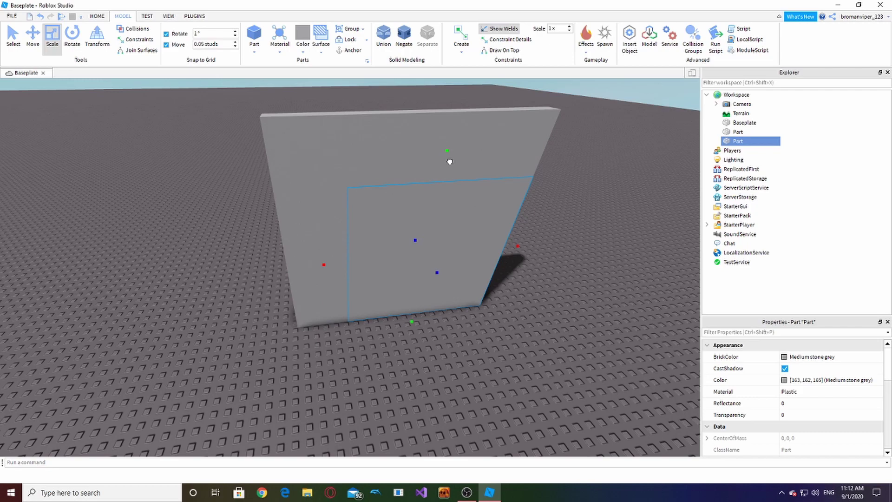
{"action": "left_click_drag", "start_coordinate": [450, 162], "coordinate": [459, 191]}
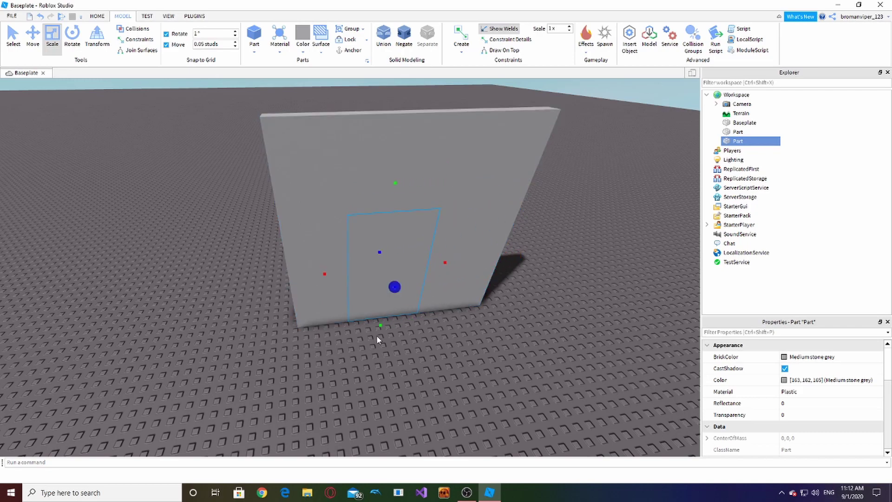
- Thicken the doorway-sized block so it sticks out on both faces of the wall
{"action": "right_click_drag", "start_coordinate": [386, 293], "coordinate": [393, 292]}
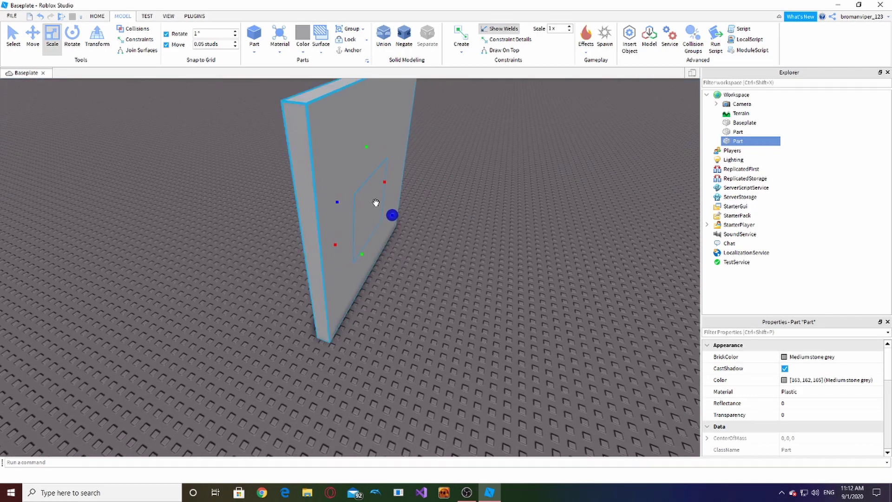
{"action": "left_click_drag", "start_coordinate": [393, 215], "coordinate": [428, 221]}
{"action": "right_click_drag", "start_coordinate": [521, 264], "coordinate": [521, 264]}
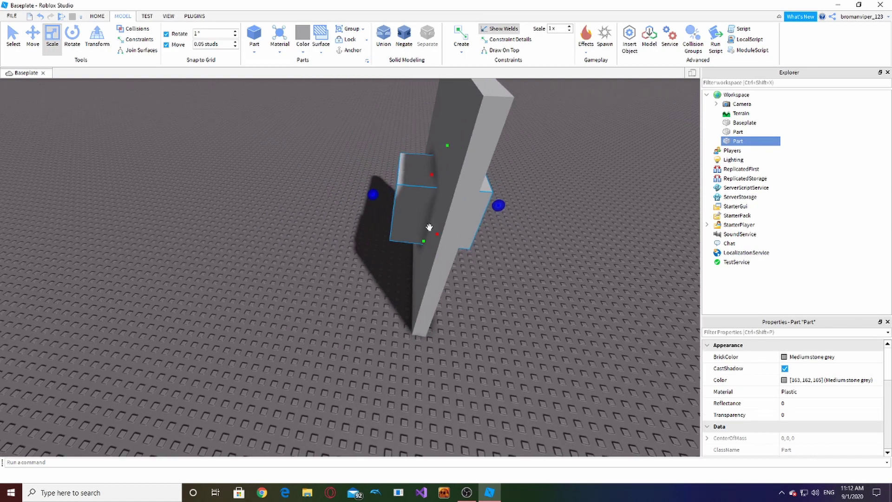
- Negate the block that passes through the wall so it can cut an opening
{"action": "right_click_drag", "start_coordinate": [455, 326], "coordinate": [456, 325]}
{"action": "left_click", "coordinate": [456, 325]}
{"action": "right_click_drag", "start_coordinate": [489, 244], "coordinate": [382, 242]}
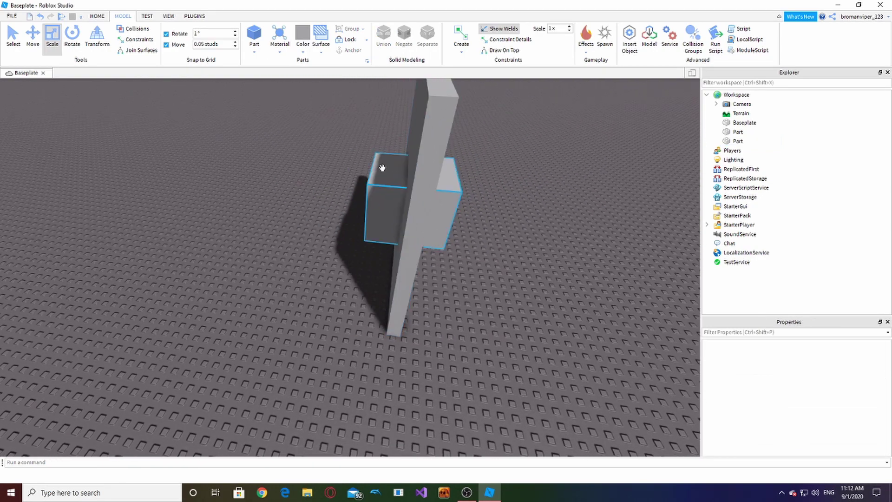
{"action": "right_click_drag", "start_coordinate": [470, 208], "coordinate": [457, 208]}
{"action": "scroll", "coordinate": [225, 205], "scroll_direction": "up", "scroll_amount": 3}
{"action": "scroll", "coordinate": [307, 221], "scroll_direction": "down", "scroll_amount": 2}
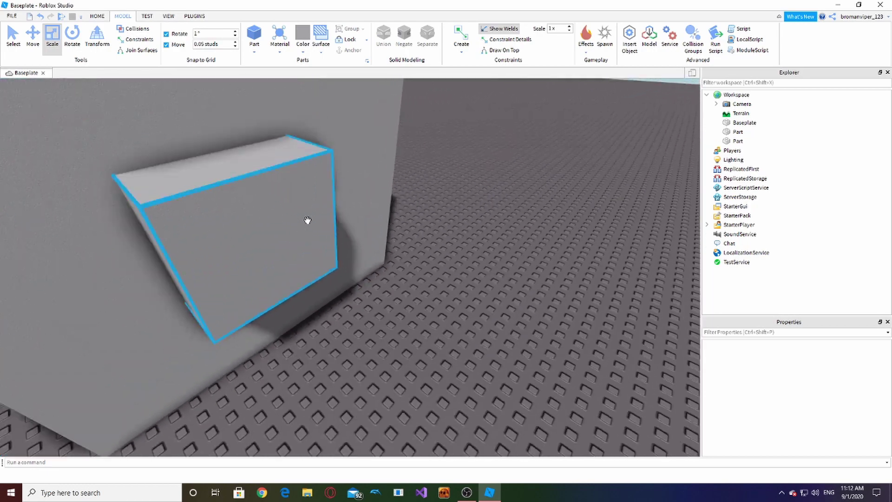
{"action": "key", "text": "a"}
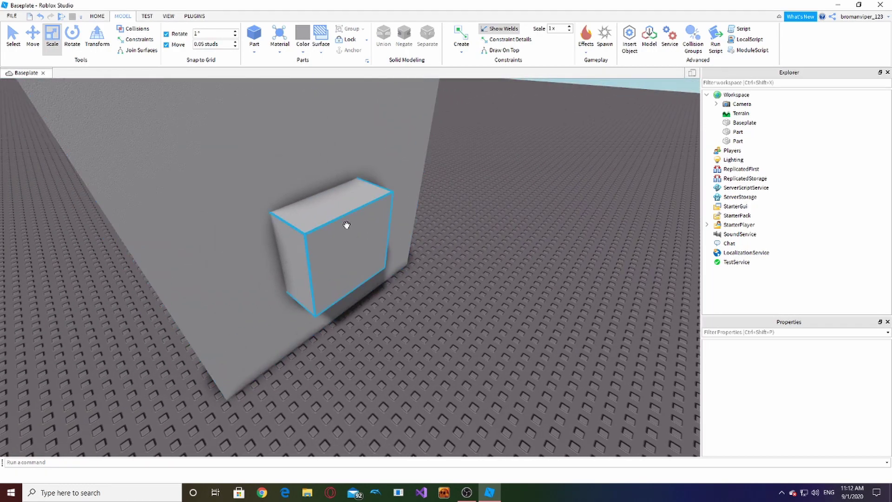
{"action": "left_click", "coordinate": [354, 246]}
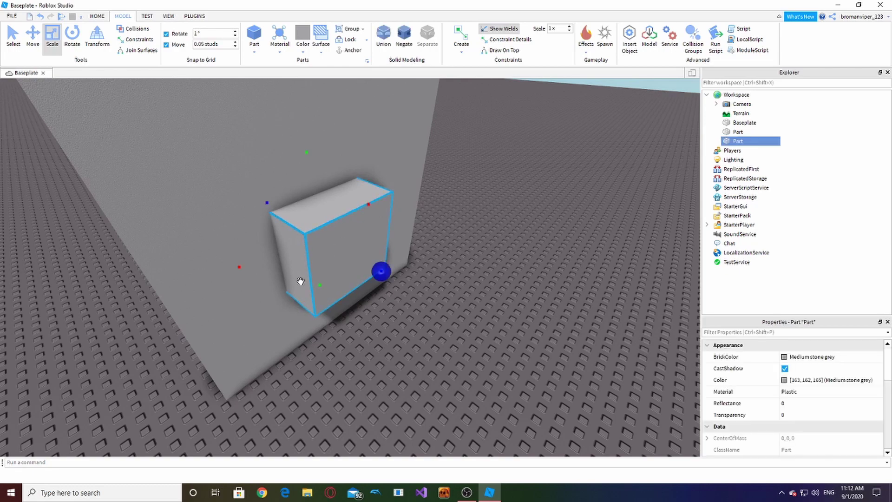
{"action": "right_click_drag", "start_coordinate": [425, 250], "coordinate": [255, 230]}
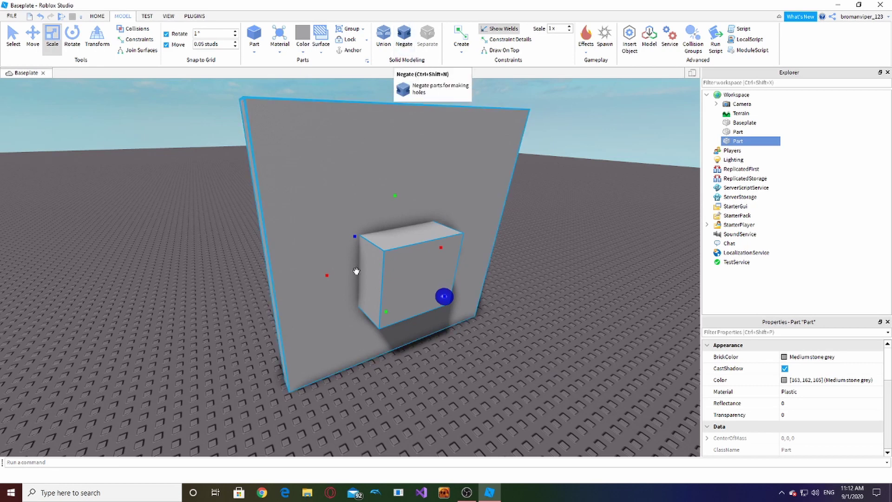
{"action": "left_click", "coordinate": [401, 41]}
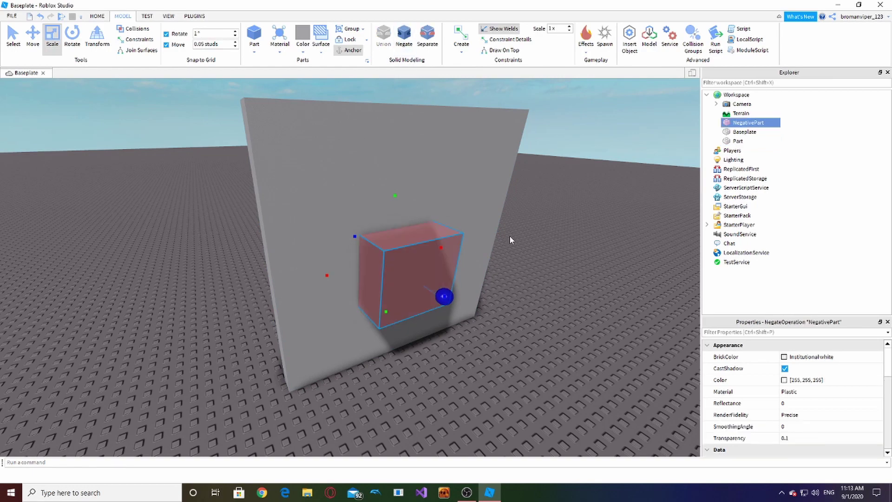
- Unite the negated block with the wall to cut a window opening through it
{"action": "scroll", "coordinate": [560, 284], "scroll_direction": "up", "scroll_amount": 3}
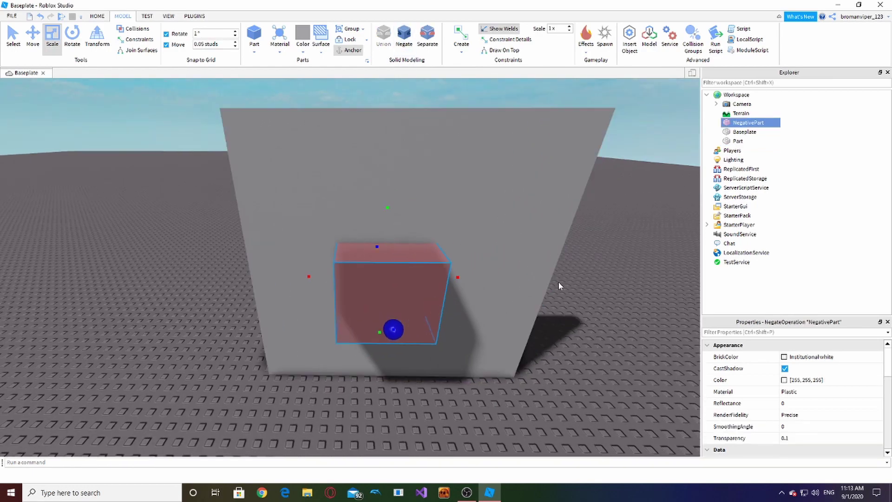
{"action": "right_click_drag", "start_coordinate": [559, 280], "coordinate": [560, 283]}
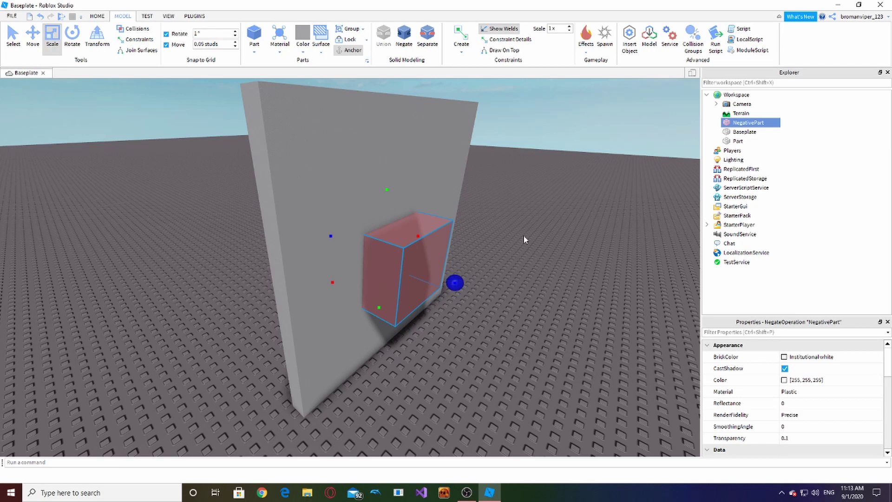
{"action": "left_click", "coordinate": [299, 117], "text": "ctrl"}
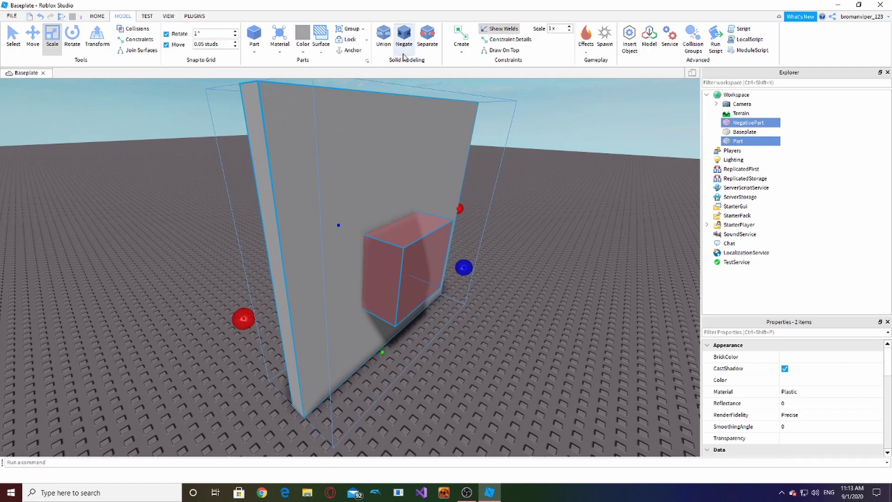
{"action": "left_click", "coordinate": [383, 43]}
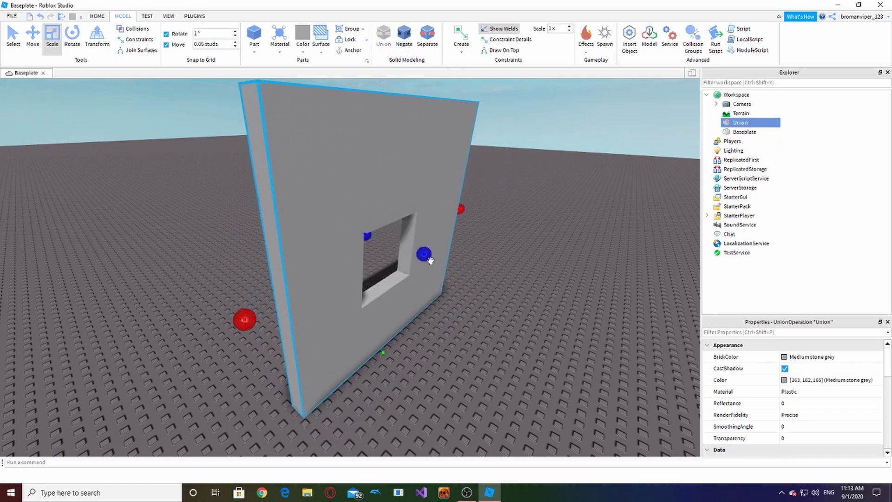
{"action": "scroll", "coordinate": [512, 309], "scroll_direction": "up", "scroll_amount": 10}
{"action": "scroll", "coordinate": [384, 348], "scroll_direction": "down", "scroll_amount": 10}
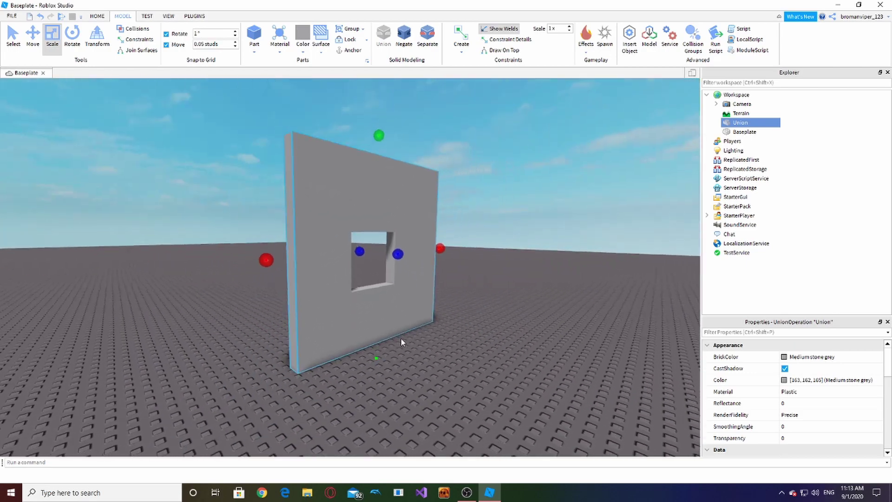
- Insert a new block part and place it at the wall's window opening
{"action": "scroll", "coordinate": [402, 339], "scroll_direction": "up", "scroll_amount": 3}
{"action": "right_click_drag", "start_coordinate": [402, 338], "coordinate": [402, 386]}
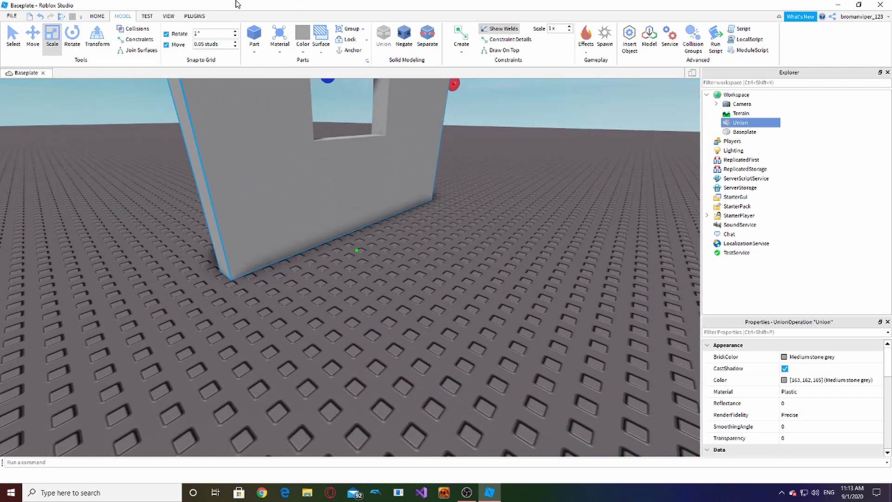
{"action": "left_click", "coordinate": [255, 43]}
{"action": "left_click_drag", "start_coordinate": [365, 253], "coordinate": [374, 99]}
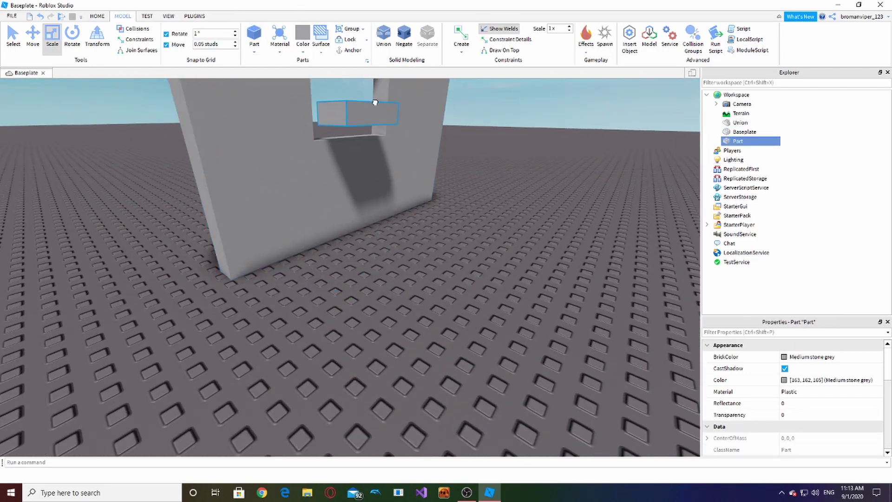
{"action": "right_click_drag", "start_coordinate": [374, 98], "coordinate": [376, 106]}
{"action": "left_click_drag", "start_coordinate": [335, 108], "coordinate": [290, 112]}
{"action": "scroll", "coordinate": [290, 112], "scroll_direction": "down", "scroll_amount": 3}
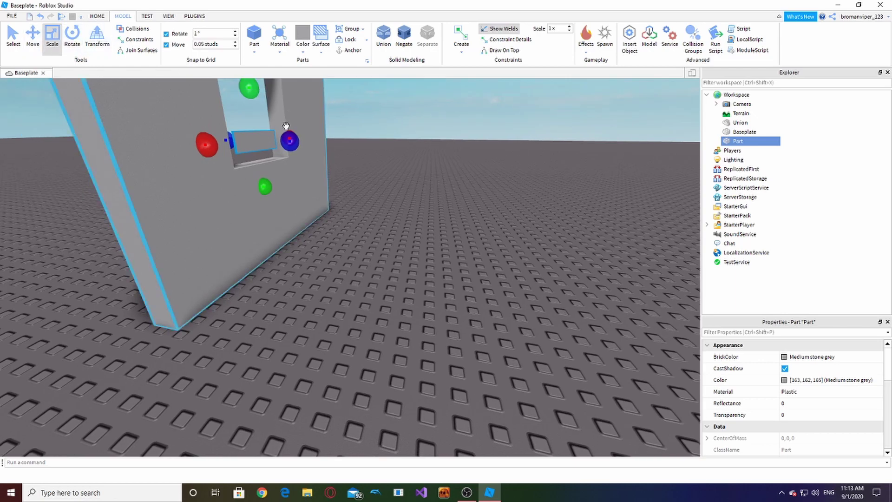
- Move the new part into the wall's thickness and lower it toward the sill of the opening
{"action": "scroll", "coordinate": [285, 126], "scroll_direction": "up", "scroll_amount": 5}
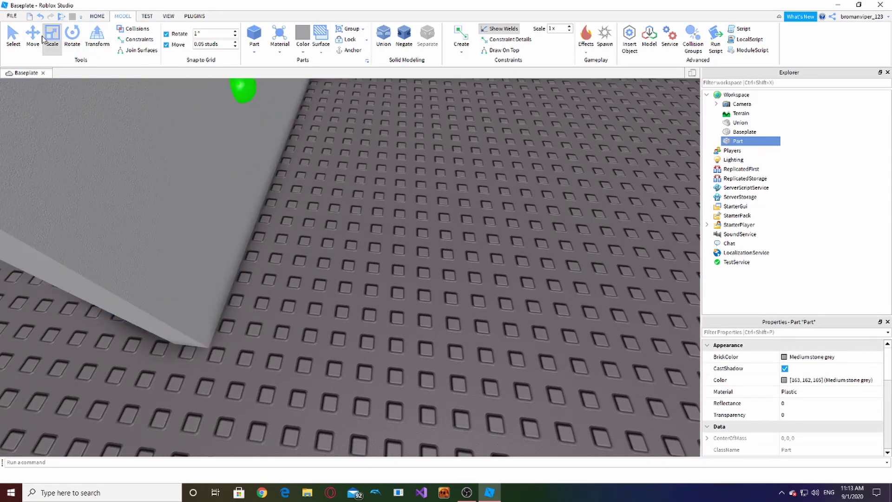
{"action": "left_click", "coordinate": [39, 37]}
{"action": "scroll", "coordinate": [454, 128], "scroll_direction": "down", "scroll_amount": 3}
{"action": "right_click_drag", "start_coordinate": [474, 121], "coordinate": [354, 161]}
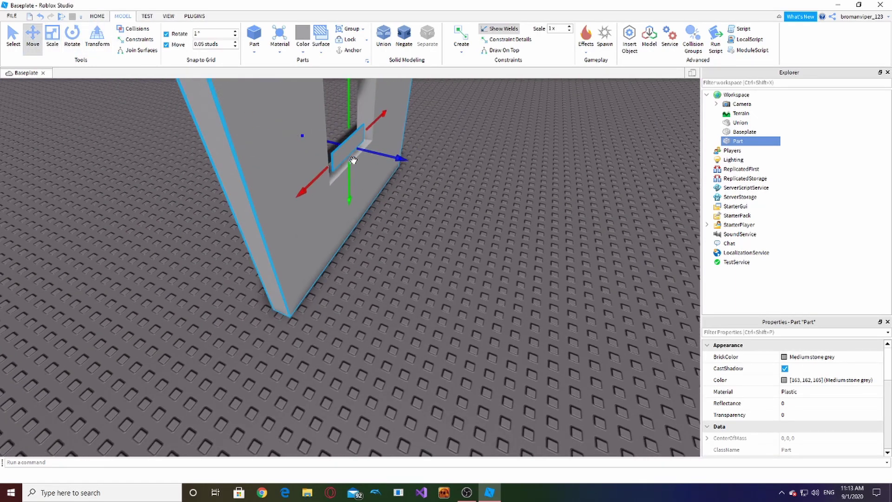
{"action": "left_click_drag", "start_coordinate": [382, 155], "coordinate": [372, 157]}
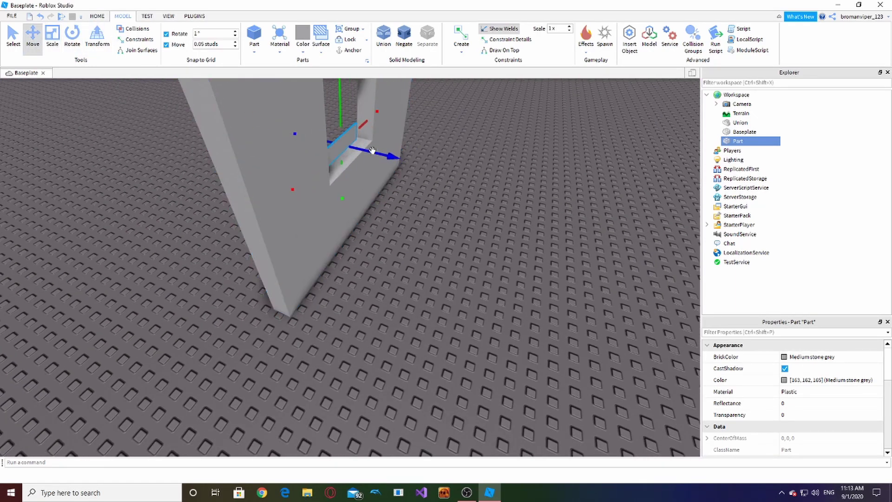
{"action": "left_click_drag", "start_coordinate": [340, 104], "coordinate": [339, 118]}
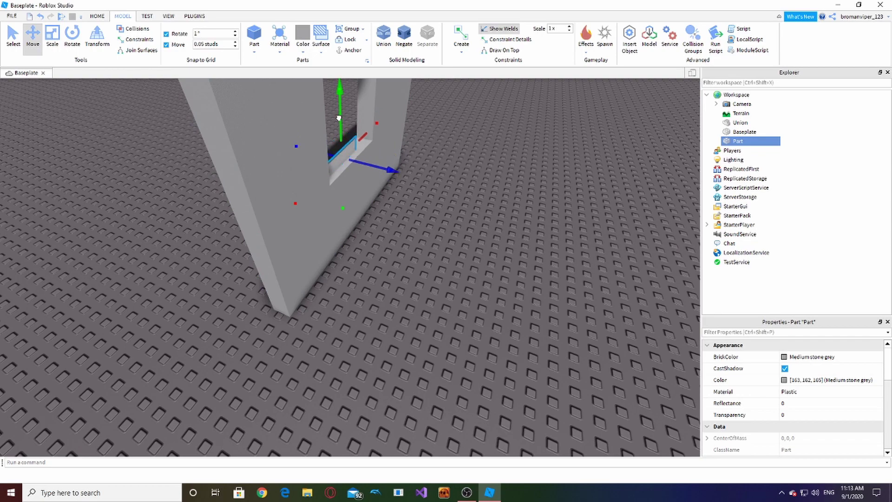
- Scale the part wider and taller until it fills the whole window opening
{"action": "left_click", "coordinate": [54, 37]}
{"action": "right_click_drag", "start_coordinate": [458, 172], "coordinate": [375, 192]}
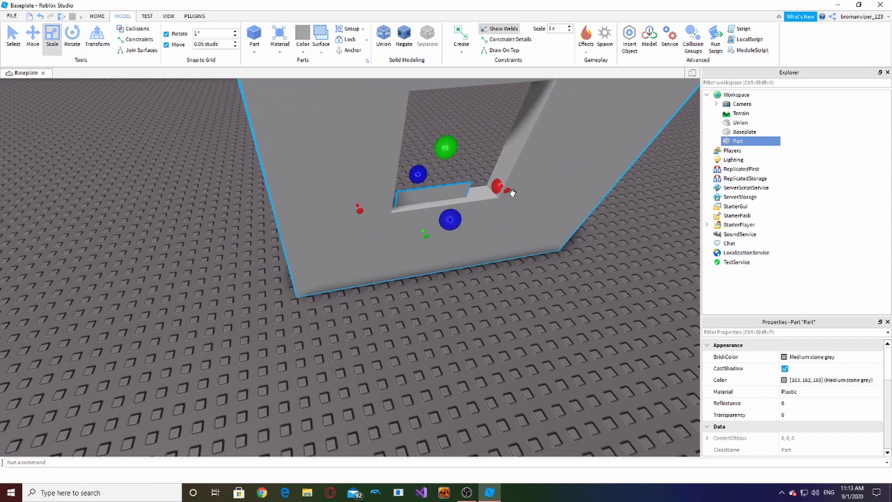
{"action": "left_click_drag", "start_coordinate": [512, 193], "coordinate": [554, 186]}
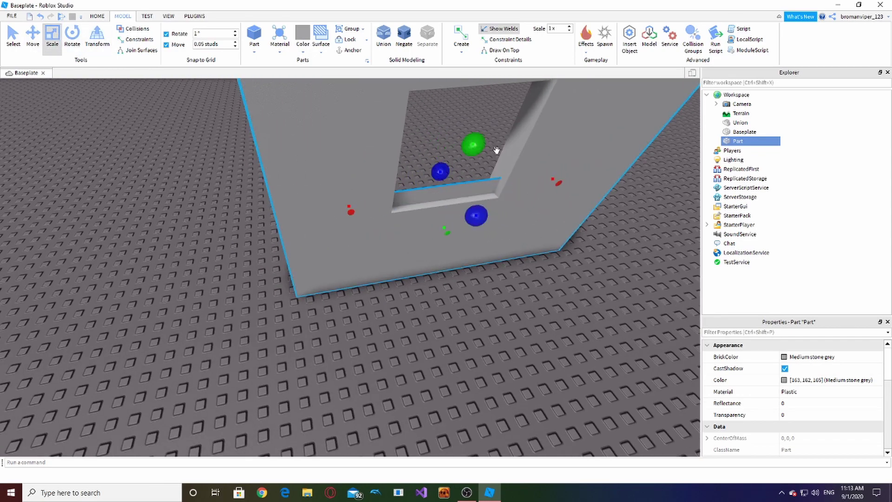
{"action": "scroll", "coordinate": [480, 132], "scroll_direction": "down", "scroll_amount": 2}
{"action": "left_click_drag", "start_coordinate": [480, 146], "coordinate": [480, 99]}
{"action": "right_click_drag", "start_coordinate": [480, 100], "coordinate": [342, 158]}
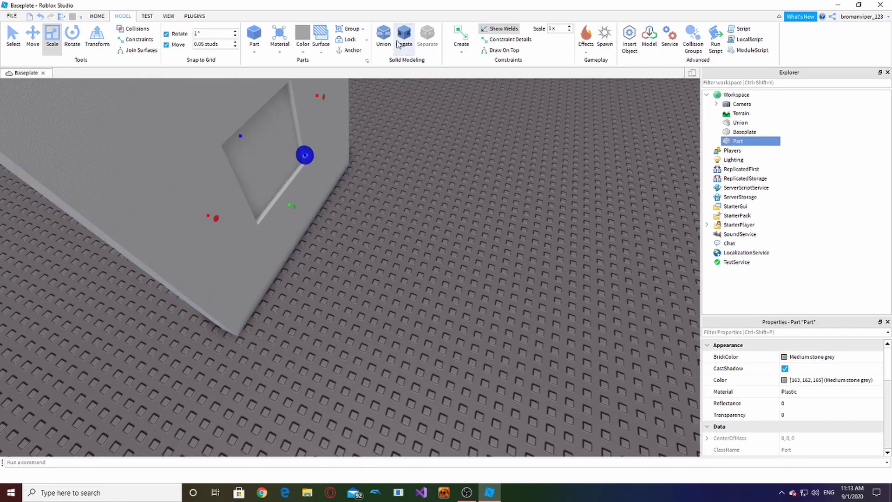
- Set the window pane's transparency to 0.7 and colour it light blue
{"action": "left_click", "coordinate": [832, 416]}
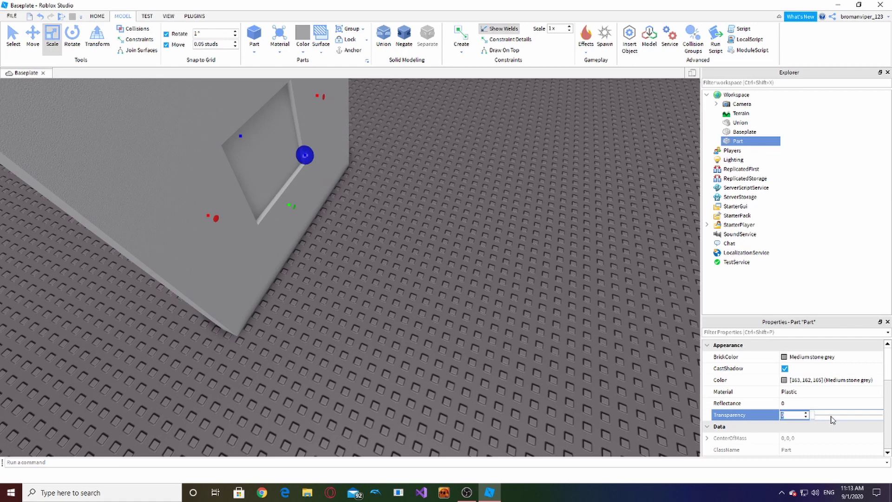
{"action": "left_click_drag", "start_coordinate": [817, 421], "coordinate": [839, 420]}
{"action": "left_click_drag", "start_coordinate": [813, 417], "coordinate": [860, 418]}
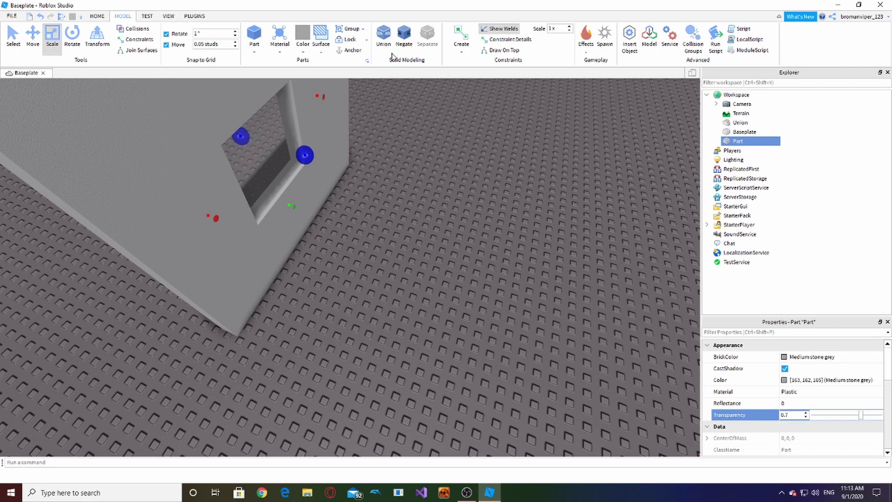
{"action": "left_click", "coordinate": [298, 52]}
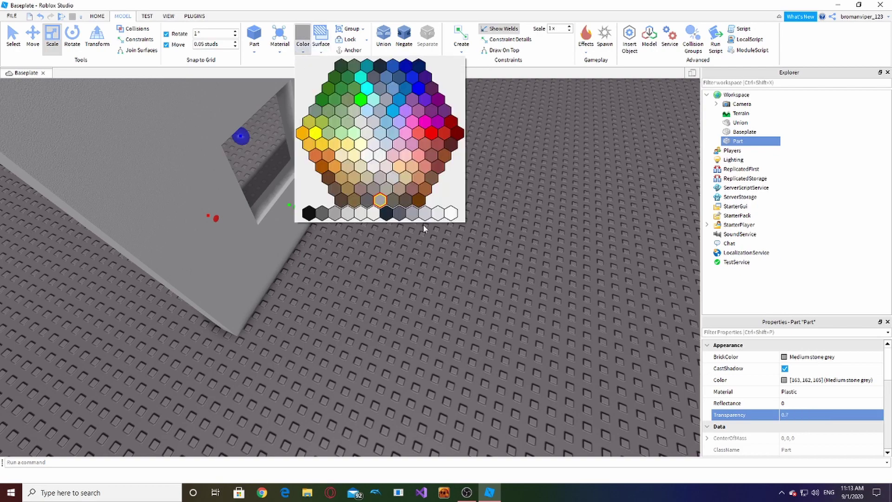
{"action": "left_click", "coordinate": [397, 131]}
{"action": "left_click", "coordinate": [536, 228]}
- Examine the translucent pane in the wall opening from close up and from a distance
{"action": "scroll", "coordinate": [533, 228], "scroll_direction": "up", "scroll_amount": 3}
{"action": "right_click_drag", "start_coordinate": [536, 229], "coordinate": [506, 218]}
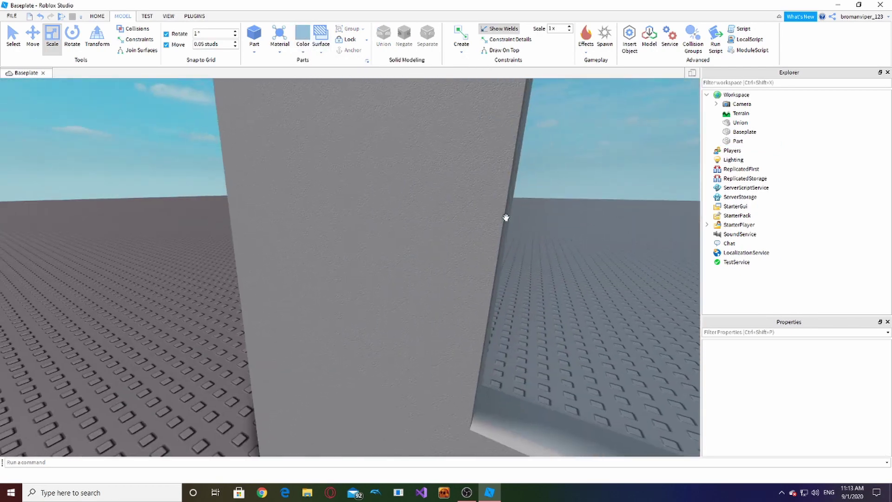
{"action": "scroll", "coordinate": [508, 222], "scroll_direction": "down", "scroll_amount": 3}
{"action": "left_click", "coordinate": [509, 225]}
{"action": "scroll", "coordinate": [412, 300], "scroll_direction": "down", "scroll_amount": 3}
{"action": "scroll", "coordinate": [410, 302], "scroll_direction": "up", "scroll_amount": 5}
{"action": "right_click_drag", "start_coordinate": [411, 301], "coordinate": [411, 303]}
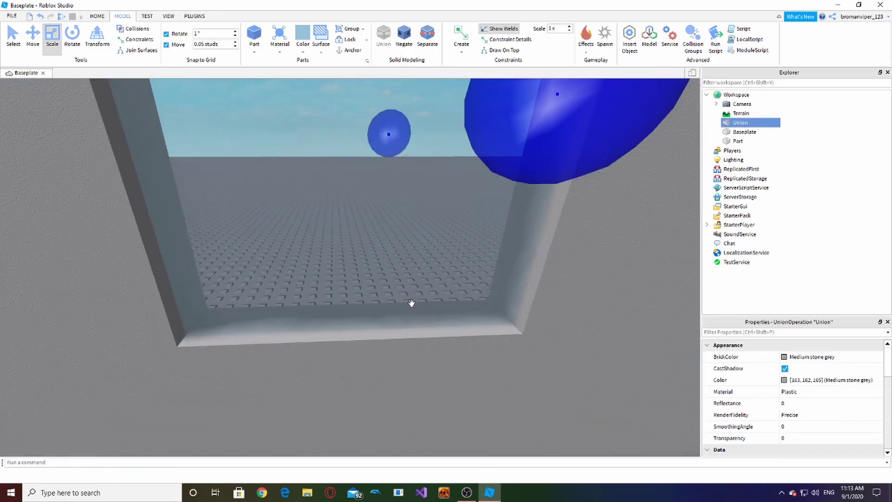
{"action": "scroll", "coordinate": [412, 303], "scroll_direction": "down", "scroll_amount": 8}
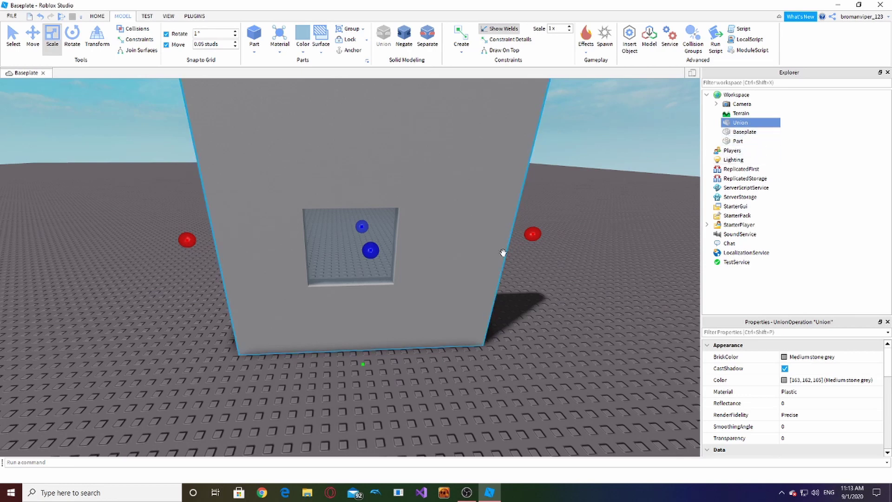
- Undo the glass pane, the window cut and the block's negation
{"action": "key", "text": "ctrl+z"}
{"action": "key", "text": "ctrl+z"}
{"action": "key", "text": "ctrl+z"}
{"action": "key", "text": "ctrl+z"}
{"action": "key", "text": "ctrl+z"}
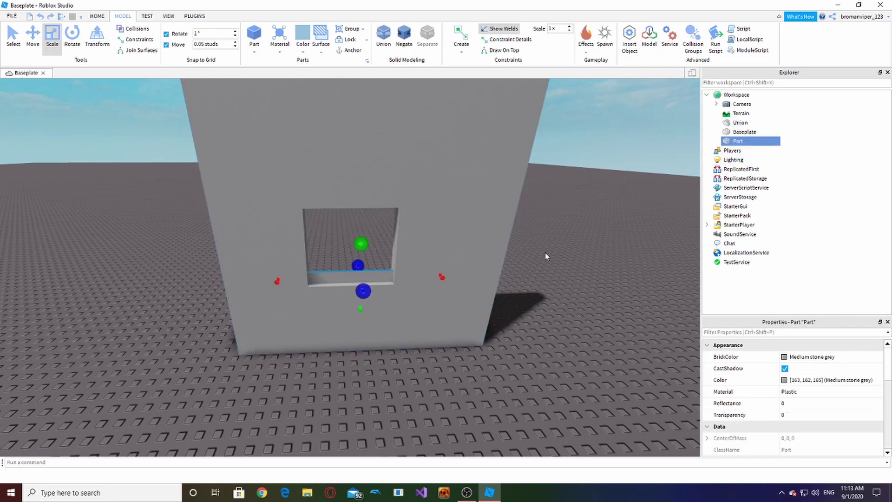
{"action": "key", "text": "ctrl+z"}
{"action": "key", "text": "ctrl+z"}
{"action": "key", "text": "ctrl+z"}
{"action": "key", "text": "ctrl+z"}
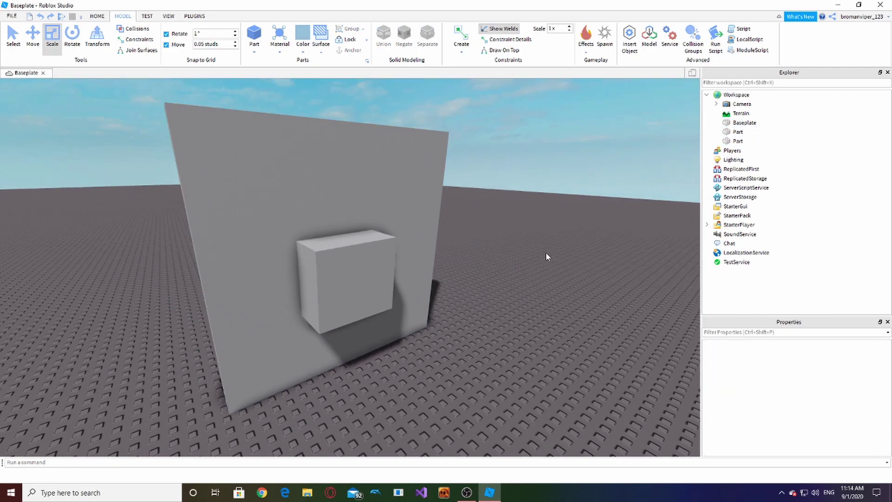
- Select the block sticking out of the wall and negate it again
{"action": "key", "text": "s"}
{"action": "right_click_drag", "start_coordinate": [545, 256], "coordinate": [489, 311]}
{"action": "key", "text": "a"}
{"action": "key", "text": "w"}
{"action": "key", "text": "a"}
{"action": "key", "text": "d"}
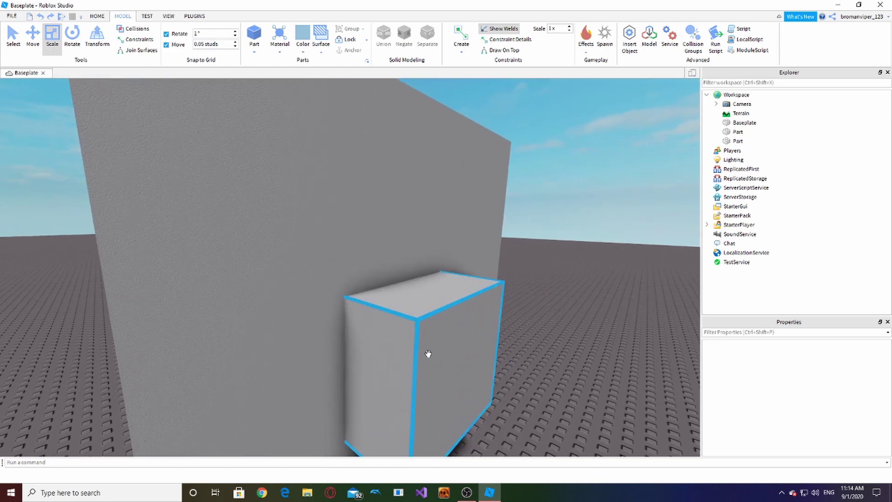
{"action": "left_click", "coordinate": [462, 323]}
{"action": "scroll", "coordinate": [463, 311], "scroll_direction": "down", "scroll_amount": 5}
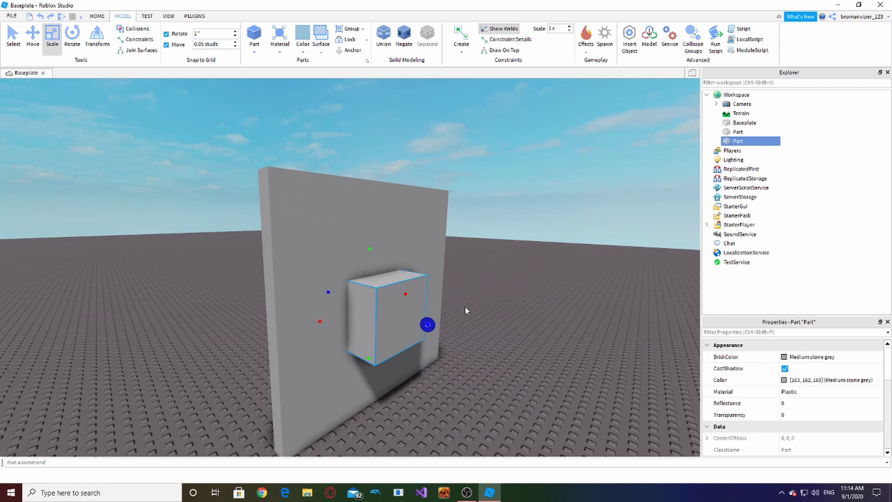
{"action": "left_click", "coordinate": [402, 37]}
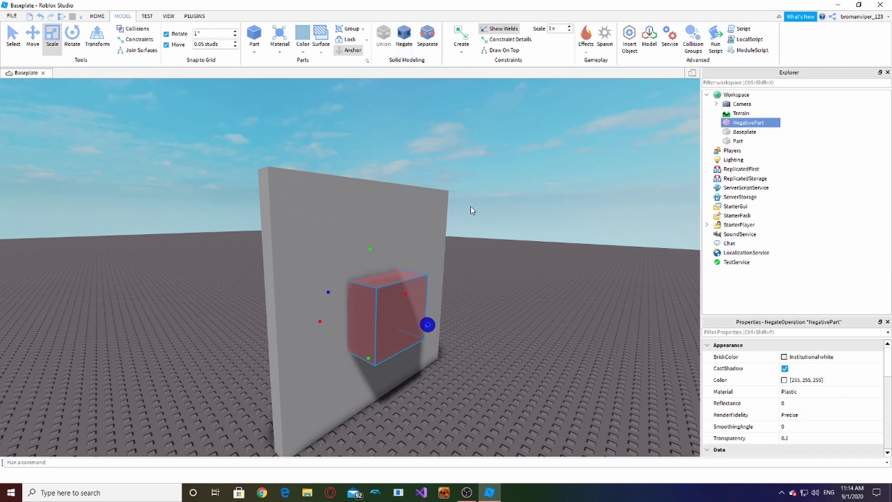
- Add the wall to the selection and unite it with the negated block to cut the opening again
{"action": "left_click", "coordinate": [404, 223], "text": "ctrl"}
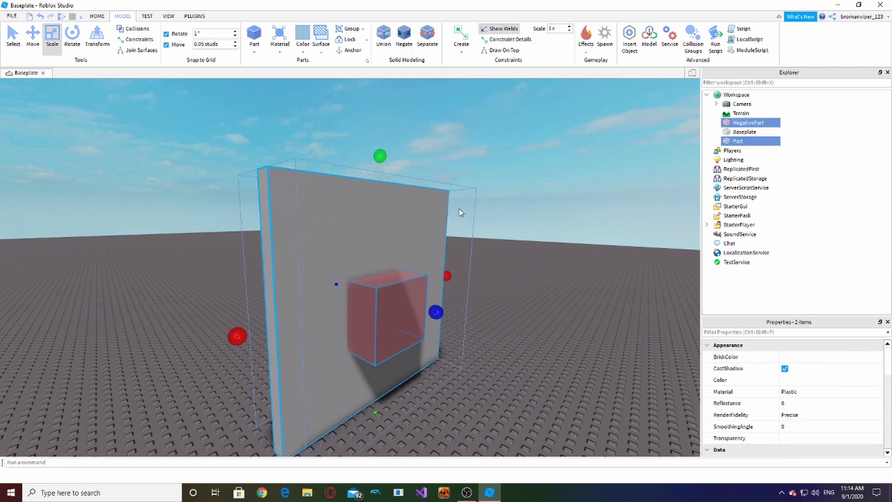
{"action": "left_click", "coordinate": [383, 53]}
{"action": "left_click", "coordinate": [540, 270]}
{"action": "right_click_drag", "start_coordinate": [541, 269], "coordinate": [541, 269]}
- Undo the opening cut, the negation and the duplicated block, going back to the single plain wall
{"action": "key", "text": "ctrl+z"}
{"action": "key", "text": "ctrl+z"}
{"action": "key", "text": "ctrl+z"}
{"action": "key", "text": "ctrl+z"}
{"action": "key", "text": "ctrl+z"}
{"action": "key", "text": "ctrl+z"}
{"action": "key", "text": "ctrl+z"}
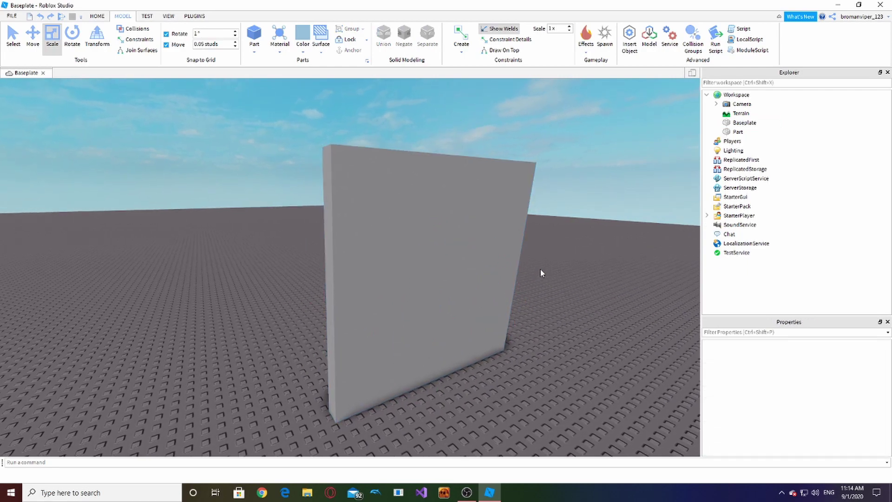
- Scale the wall part into a tall block standing on the baseplate
{"action": "left_click", "coordinate": [460, 251]}
{"action": "scroll", "coordinate": [595, 267], "scroll_direction": "down", "scroll_amount": 10}
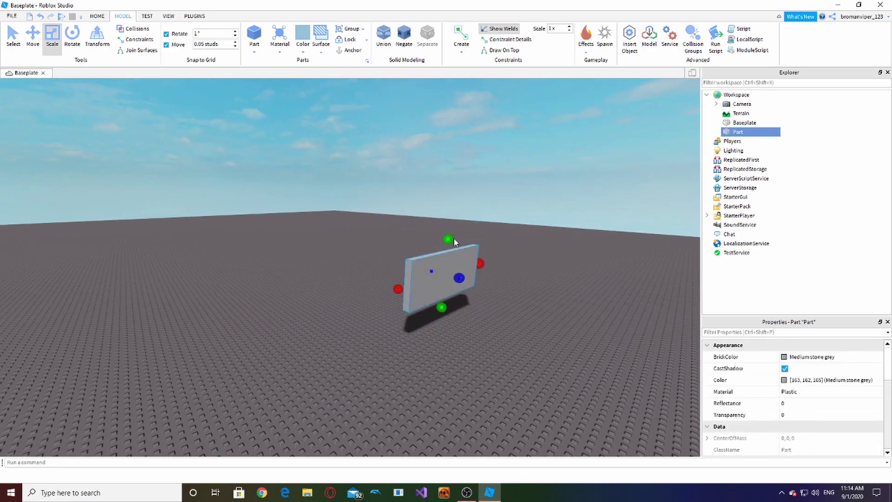
{"action": "scroll", "coordinate": [482, 324], "scroll_direction": "up", "scroll_amount": 5}
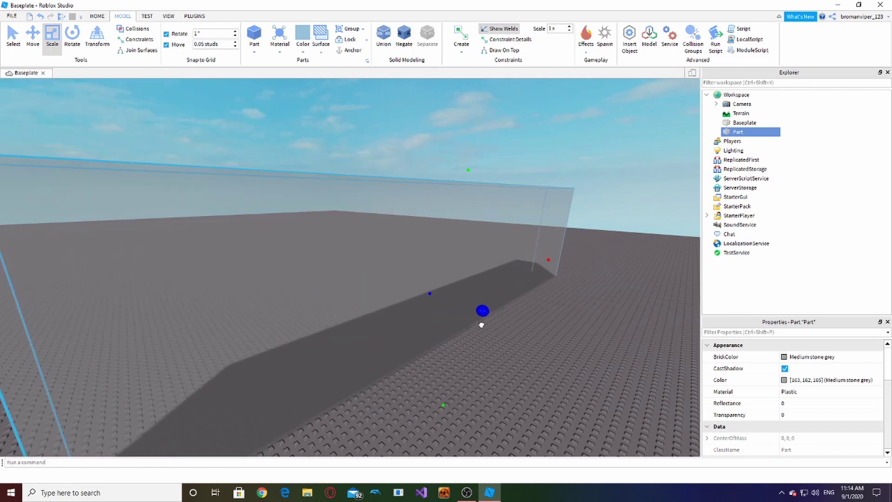
{"action": "left_click_drag", "start_coordinate": [482, 324], "coordinate": [431, 330], "text": "shift"}
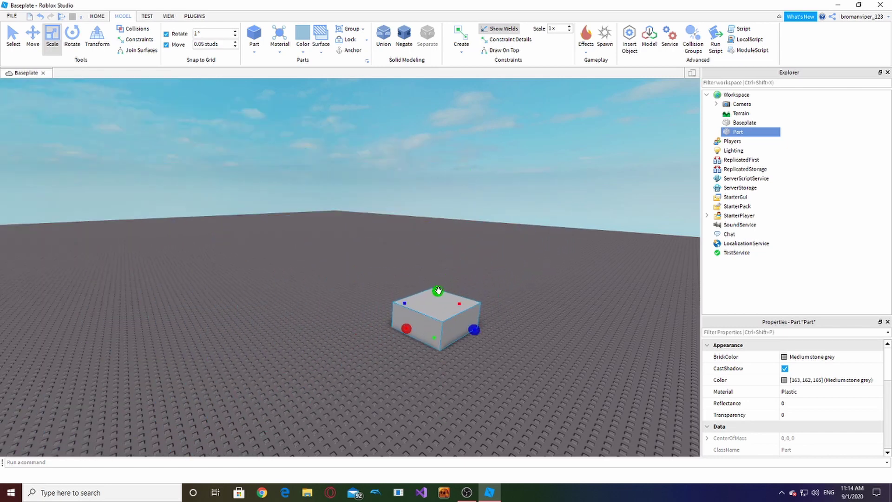
{"action": "left_click_drag", "start_coordinate": [438, 290], "coordinate": [451, 241]}
{"action": "left_click", "coordinate": [489, 380]}
{"action": "right_click_drag", "start_coordinate": [472, 346], "coordinate": [509, 337]}
{"action": "scroll", "coordinate": [471, 346], "scroll_direction": "up", "scroll_amount": 1}
{"action": "left_click", "coordinate": [435, 320]}
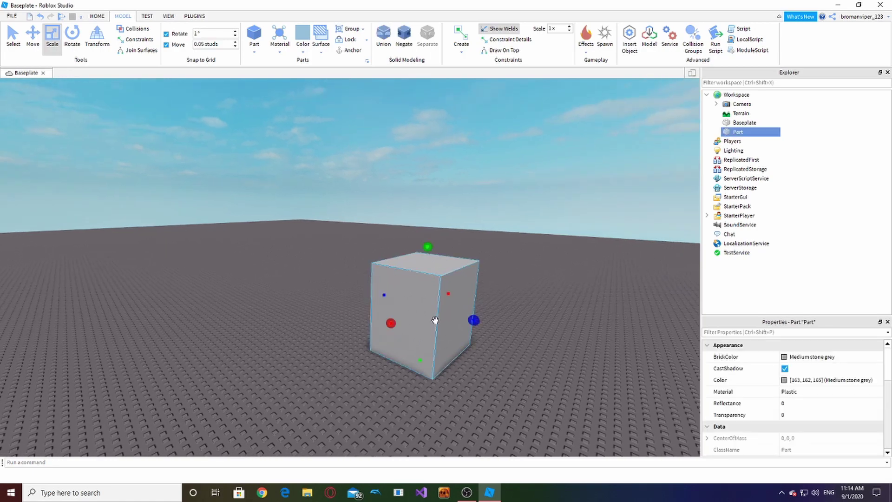
- Duplicate the block and scale the copy into a thin, flat bar that sticks out of two opposite sides of the block
{"action": "key", "text": "ctrl+d"}
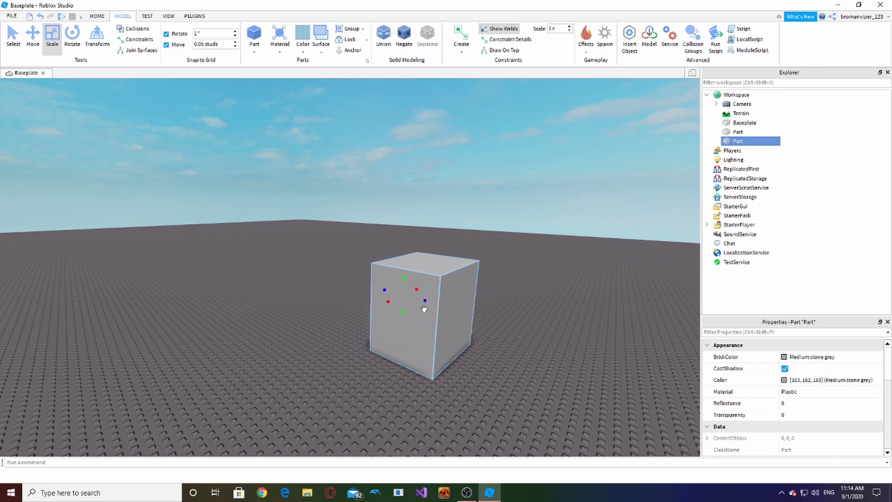
{"action": "right_click_drag", "start_coordinate": [424, 310], "coordinate": [453, 282]}
{"action": "key", "text": "w"}
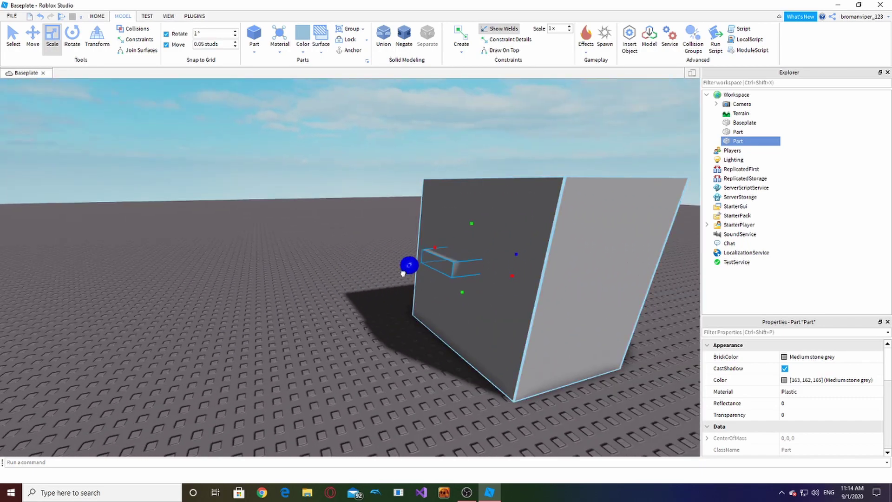
{"action": "left_click_drag", "start_coordinate": [403, 274], "coordinate": [391, 275]}
{"action": "right_click_drag", "start_coordinate": [391, 276], "coordinate": [376, 277]}
{"action": "key", "text": "d"}
{"action": "scroll", "coordinate": [391, 269], "scroll_direction": "down", "scroll_amount": 2}
{"action": "scroll", "coordinate": [447, 270], "scroll_direction": "down", "scroll_amount": 4}
{"action": "left_click_drag", "start_coordinate": [398, 265], "coordinate": [482, 272]}
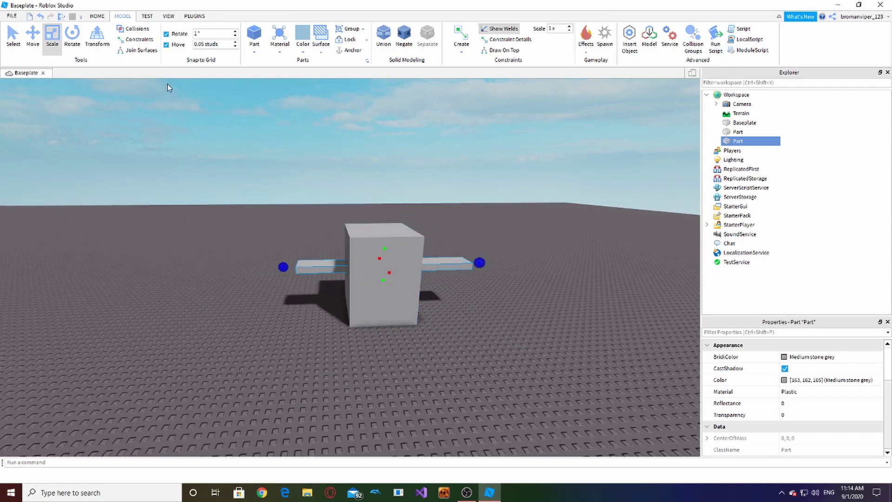
- Duplicate the bar three times, rotating the copies about the vertical axis to form an eight-armed star through the block
{"action": "left_click", "coordinate": [77, 45]}
{"action": "key", "text": "a"}
{"action": "right_click_drag", "start_coordinate": [147, 101], "coordinate": [146, 101]}
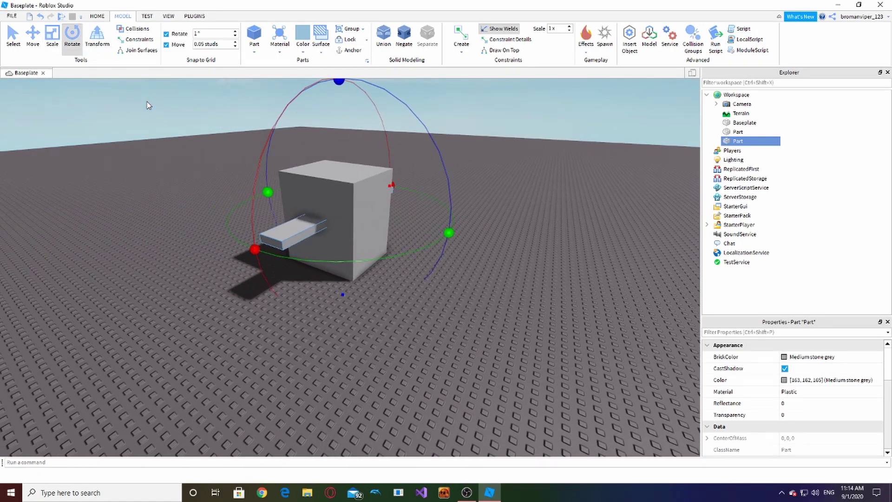
{"action": "key", "text": "ctrl+d"}
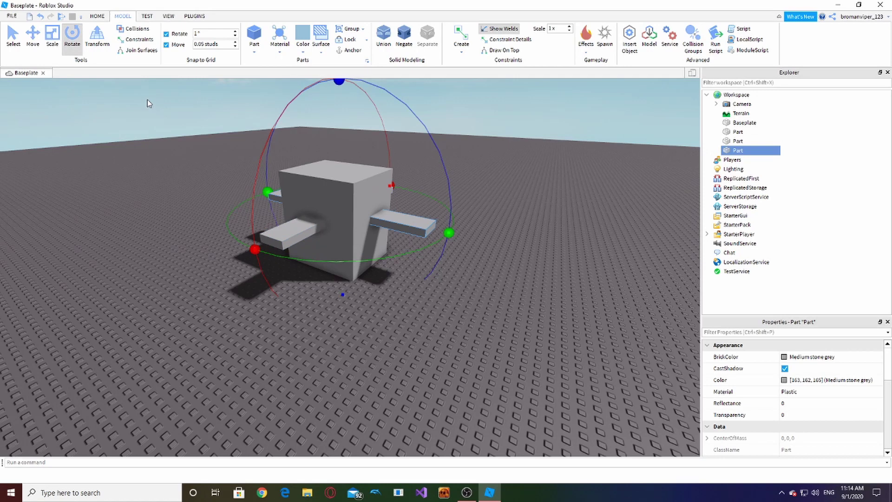
{"action": "key", "text": "ctrl+d"}
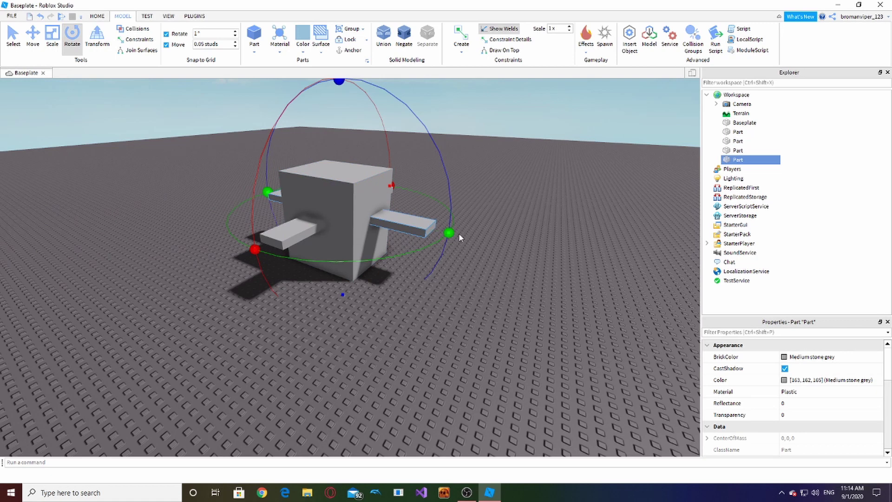
{"action": "left_click_drag", "start_coordinate": [450, 234], "coordinate": [310, 136]}
{"action": "key", "text": "ctrl+d"}
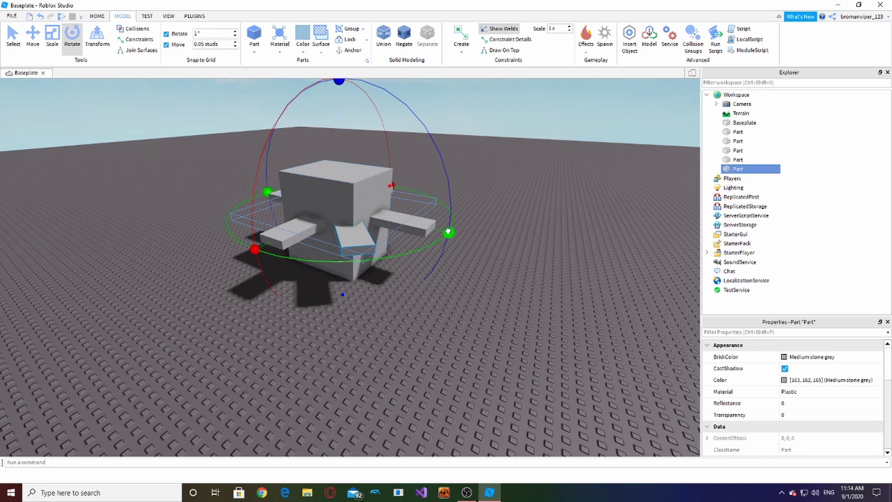
{"action": "left_click_drag", "start_coordinate": [448, 231], "coordinate": [388, 306]}
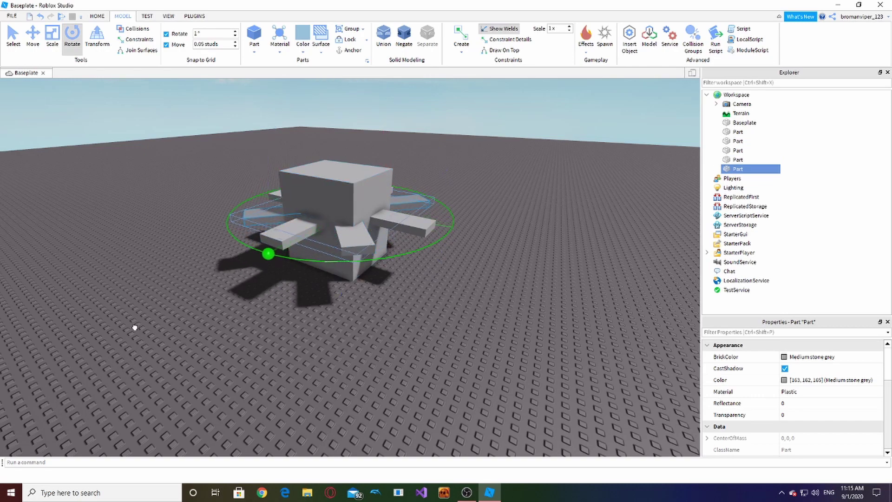
- Select all four bars running through the block and negate them
{"action": "left_click", "coordinate": [111, 330]}
{"action": "right_click_drag", "start_coordinate": [111, 331], "coordinate": [229, 370]}
{"action": "key", "text": "a"}
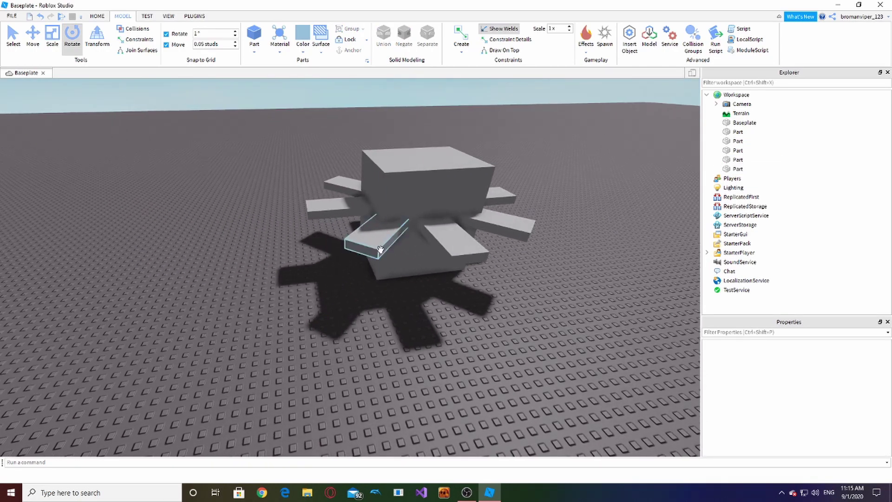
{"action": "left_click", "coordinate": [378, 249]}
{"action": "left_click", "coordinate": [338, 213], "text": "ctrl"}
{"action": "left_click", "coordinate": [339, 185], "text": "ctrl"}
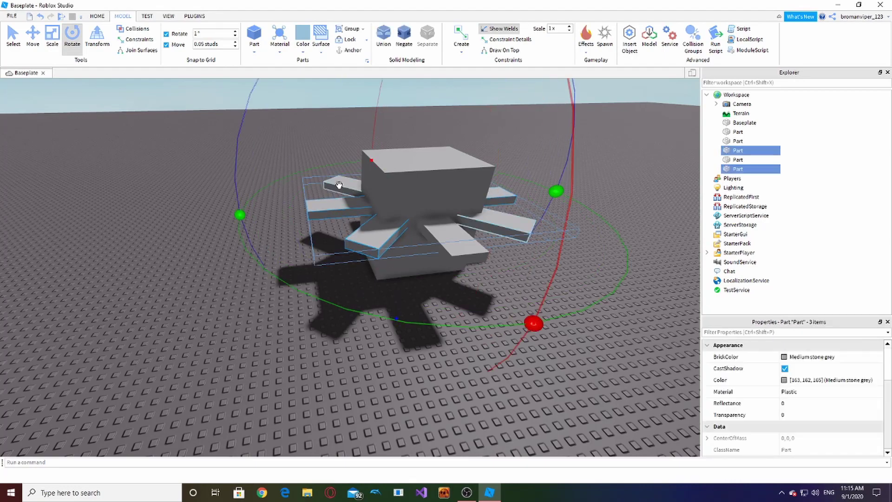
{"action": "right_click_drag", "start_coordinate": [338, 185], "coordinate": [332, 196]}
{"action": "key", "text": "d"}
{"action": "left_click", "coordinate": [454, 251], "text": "ctrl"}
{"action": "key", "text": "d"}
{"action": "right_click_drag", "start_coordinate": [454, 251], "coordinate": [414, 253]}
{"action": "left_click", "coordinate": [404, 35]}
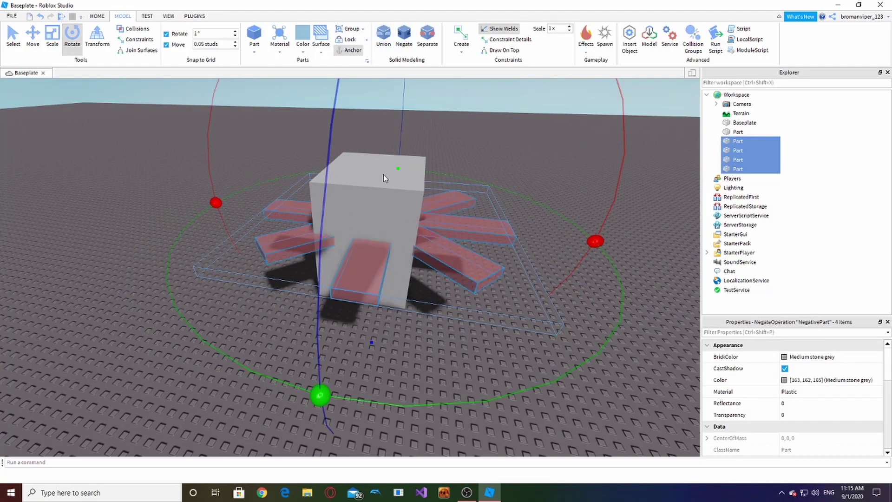
- Add the block to the selection and unite it with the negated bars to cut slots through it
{"action": "left_click", "coordinate": [368, 185], "text": "ctrl"}
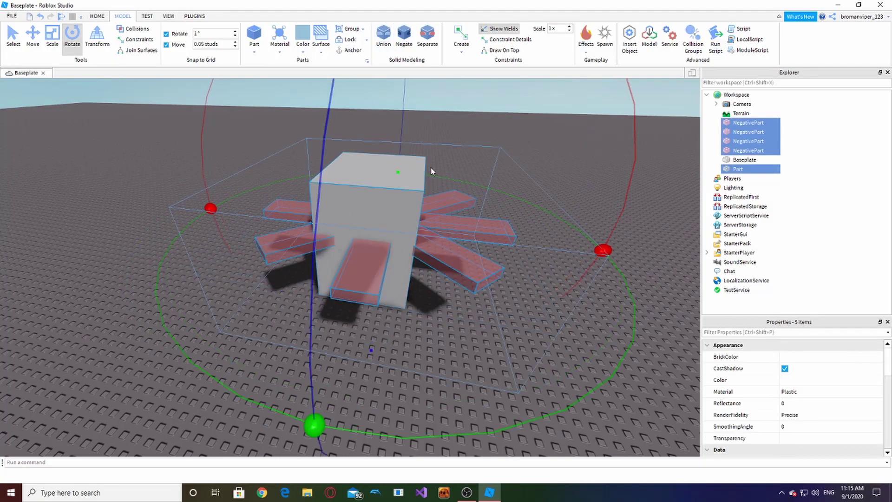
{"action": "left_click", "coordinate": [389, 34]}
{"action": "key", "text": "w"}
{"action": "key", "text": "a"}
{"action": "right_click_drag", "start_coordinate": [492, 329], "coordinate": [490, 332]}
{"action": "key", "text": "a"}
{"action": "scroll", "coordinate": [490, 332], "scroll_direction": "down", "scroll_amount": 3}
- Undo the union and the bars' negation, keeping the last bar's rotation by redoing it
{"action": "key", "text": "ctrl+z"}
{"action": "key", "text": "w"}
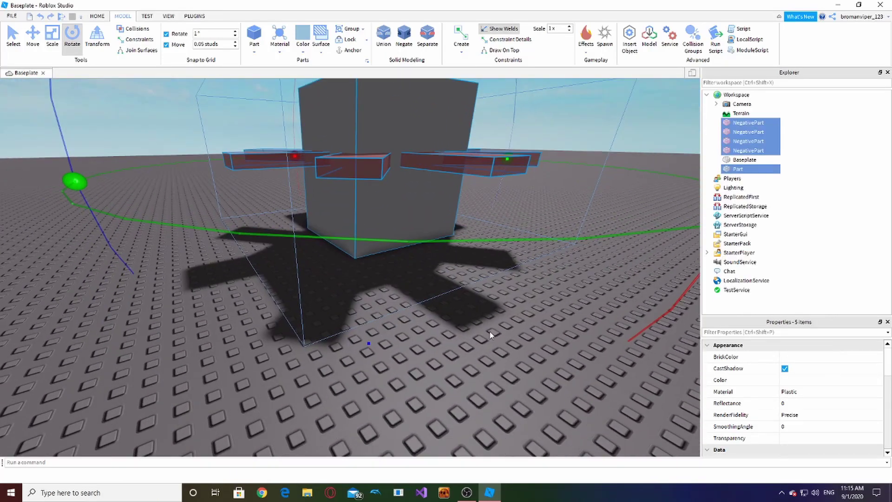
{"action": "key", "text": "ctrl+z"}
{"action": "key", "text": "ctrl+z"}
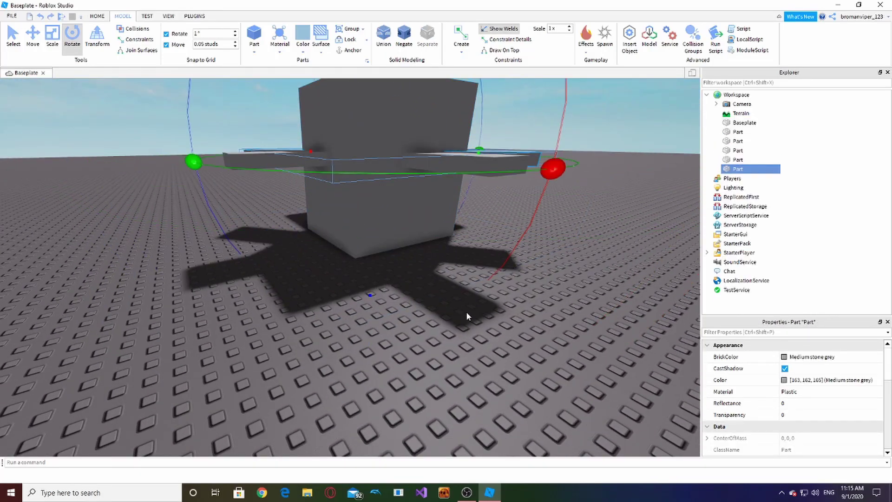
{"action": "left_click", "coordinate": [49, 16]}
- Select the central block and negate it
{"action": "left_click", "coordinate": [273, 247]}
{"action": "right_click_drag", "start_coordinate": [273, 247], "coordinate": [273, 247]}
{"action": "key", "text": "e"}
{"action": "scroll", "coordinate": [371, 149], "scroll_direction": "down", "scroll_amount": 3}
{"action": "left_click", "coordinate": [431, 136]}
{"action": "scroll", "coordinate": [430, 136], "scroll_direction": "down", "scroll_amount": 3}
{"action": "key", "text": "ctrl+shift+n"}
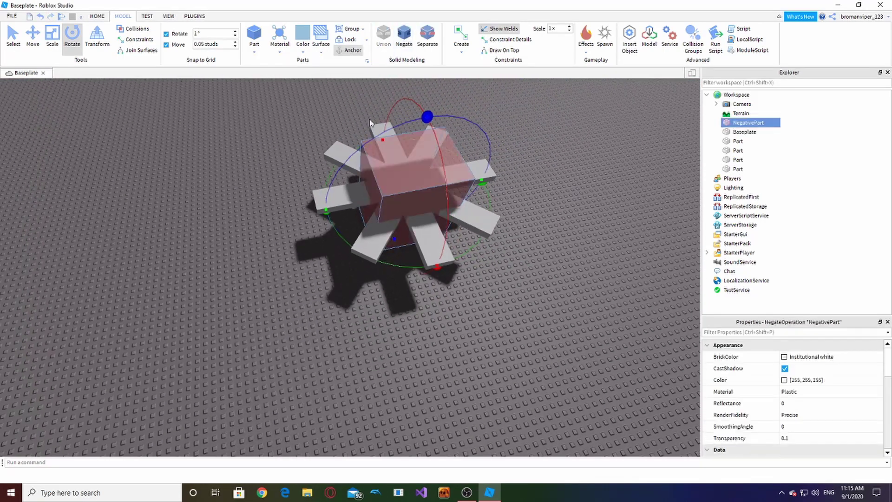
- Add all four bars to the selection and unite them with the negated block to cut out their centre
{"action": "left_click", "coordinate": [379, 128], "text": "ctrl"}
{"action": "left_click", "coordinate": [334, 188], "text": "ctrl"}
{"action": "left_click", "coordinate": [364, 239], "text": "ctrl"}
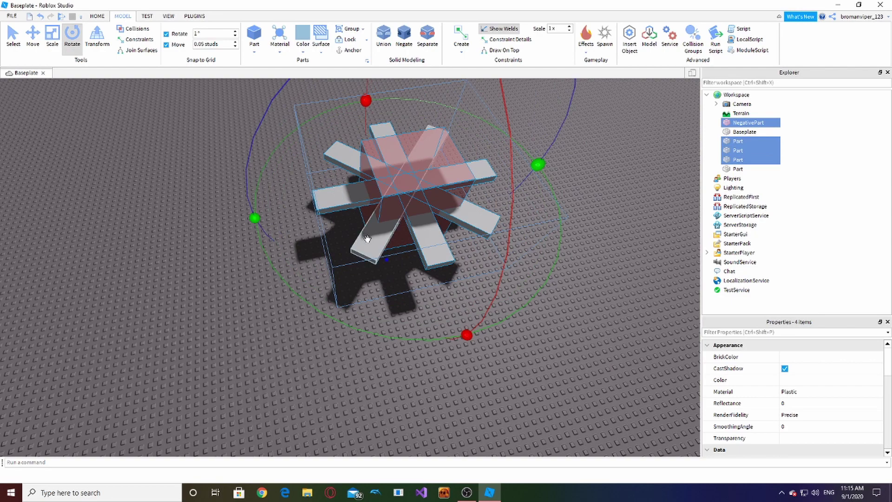
{"action": "left_click", "coordinate": [433, 249], "text": "ctrl"}
{"action": "left_click", "coordinate": [489, 228], "text": "ctrl"}
{"action": "left_click", "coordinate": [492, 182], "text": "ctrl"}
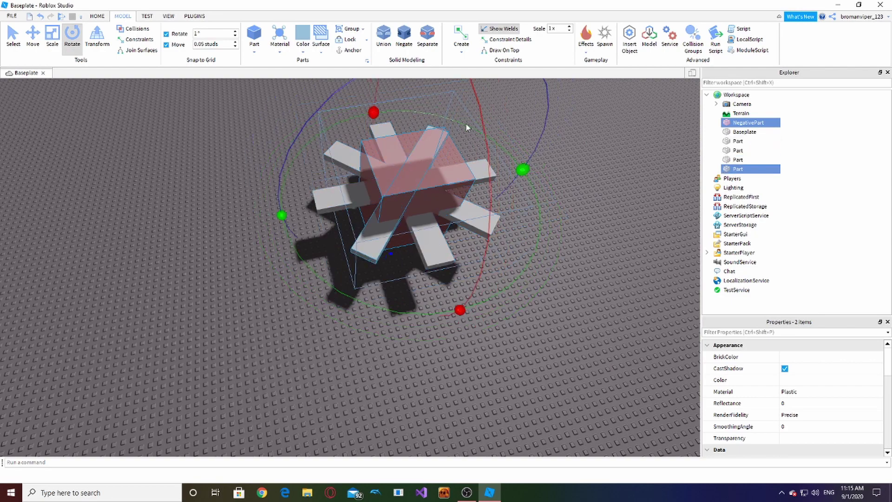
{"action": "right_click_drag", "start_coordinate": [422, 121], "coordinate": [419, 129]}
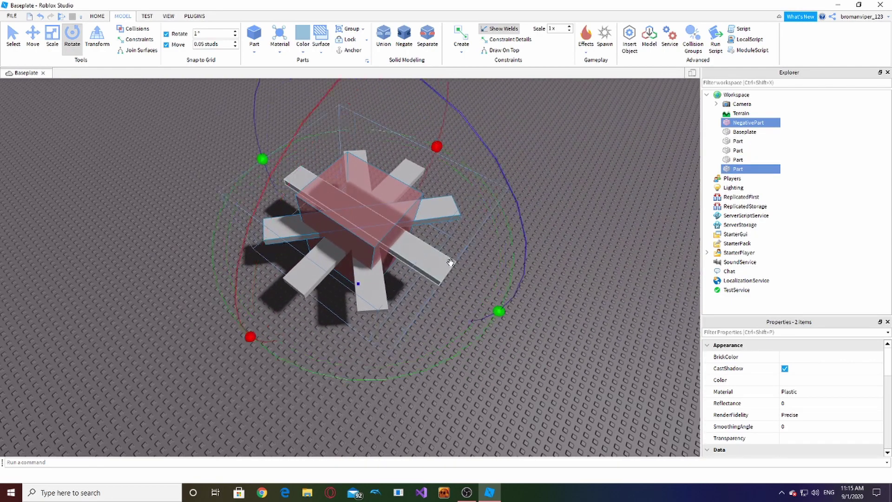
{"action": "left_click", "coordinate": [373, 296], "text": "ctrl"}
{"action": "left_click", "coordinate": [307, 276], "text": "ctrl"}
{"action": "key", "text": "s"}
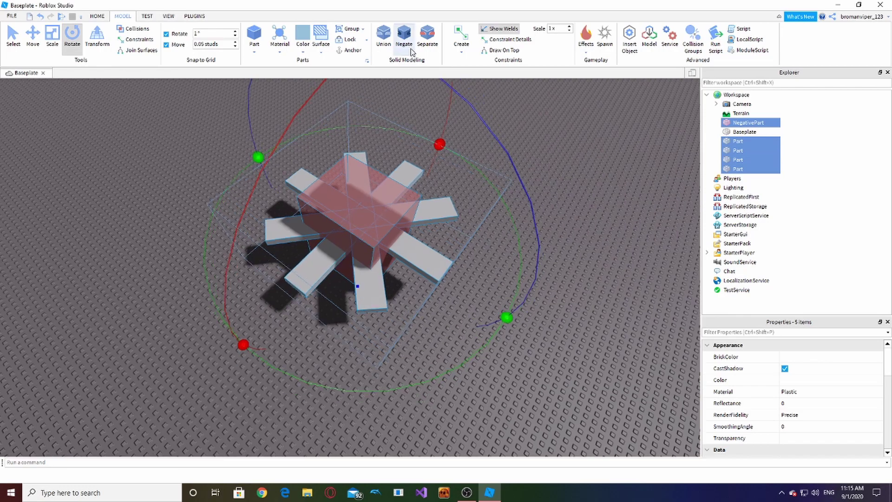
{"action": "left_click", "coordinate": [383, 38]}
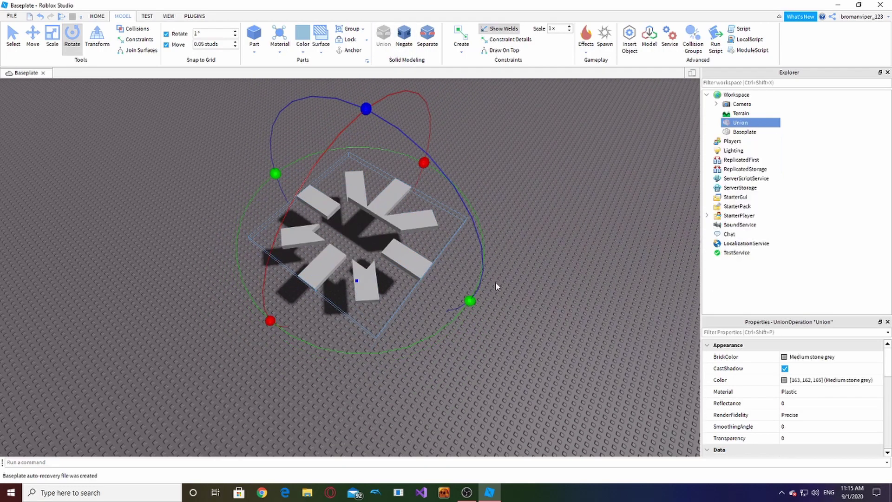
- Move the united star of bars down so it lies on the baseplate
{"action": "right_click_drag", "start_coordinate": [496, 284], "coordinate": [496, 283]}
{"action": "scroll", "coordinate": [376, 168], "scroll_direction": "up", "scroll_amount": 5}
{"action": "right_click_drag", "start_coordinate": [377, 168], "coordinate": [380, 202]}
{"action": "scroll", "coordinate": [380, 203], "scroll_direction": "down", "scroll_amount": 4}
{"action": "left_click_drag", "start_coordinate": [380, 202], "coordinate": [316, 371]}
{"action": "scroll", "coordinate": [317, 370], "scroll_direction": "down", "scroll_amount": 4}
{"action": "right_click_drag", "start_coordinate": [497, 314], "coordinate": [496, 313]}
{"action": "scroll", "coordinate": [497, 315], "scroll_direction": "up", "scroll_amount": 3}
{"action": "left_click", "coordinate": [497, 314]}
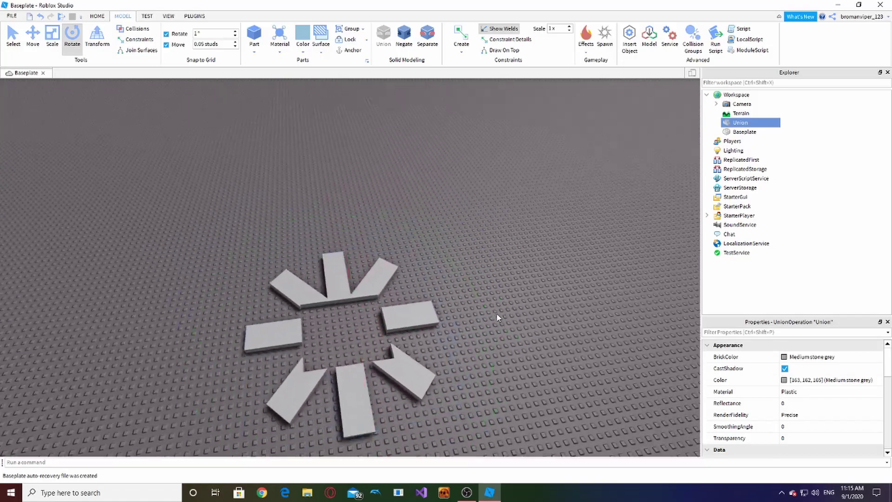
- Colour the united star Lime green and enable UsePartColor so the colour applies to the whole union
{"action": "scroll", "coordinate": [496, 313], "scroll_direction": "up", "scroll_amount": 4}
{"action": "scroll", "coordinate": [352, 292], "scroll_direction": "down", "scroll_amount": 4}
{"action": "scroll", "coordinate": [293, 323], "scroll_direction": "up", "scroll_amount": 5}
{"action": "scroll", "coordinate": [277, 197], "scroll_direction": "down", "scroll_amount": 1}
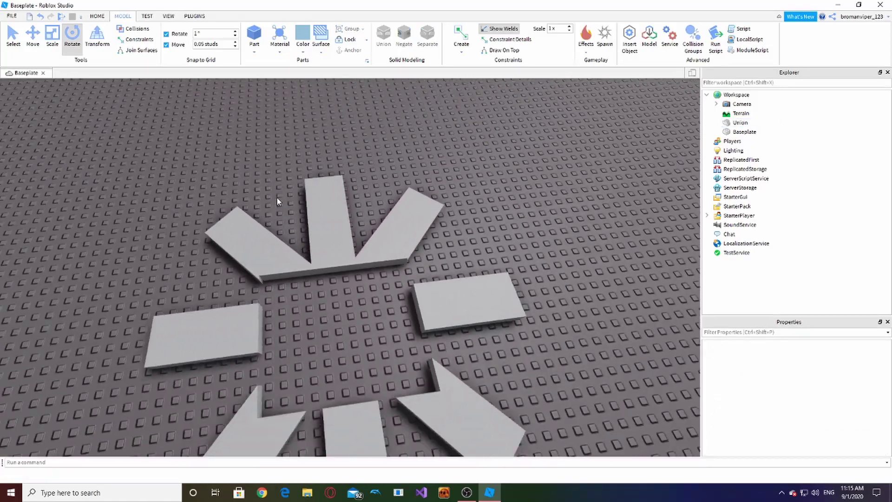
{"action": "scroll", "coordinate": [277, 201], "scroll_direction": "down", "scroll_amount": 5}
{"action": "left_click", "coordinate": [318, 246]}
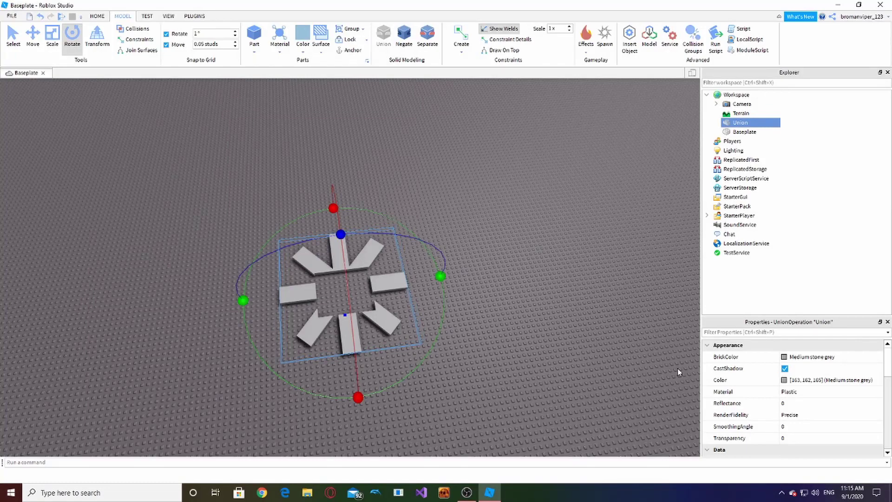
{"action": "scroll", "coordinate": [677, 372], "scroll_direction": "down", "scroll_amount": 2}
{"action": "scroll", "coordinate": [792, 391], "scroll_direction": "down", "scroll_amount": 6}
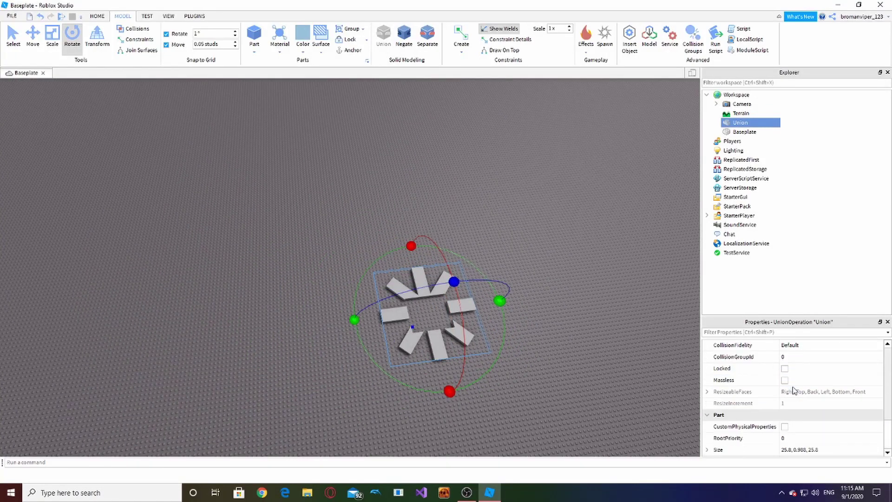
{"action": "scroll", "coordinate": [791, 395], "scroll_direction": "up", "scroll_amount": 3}
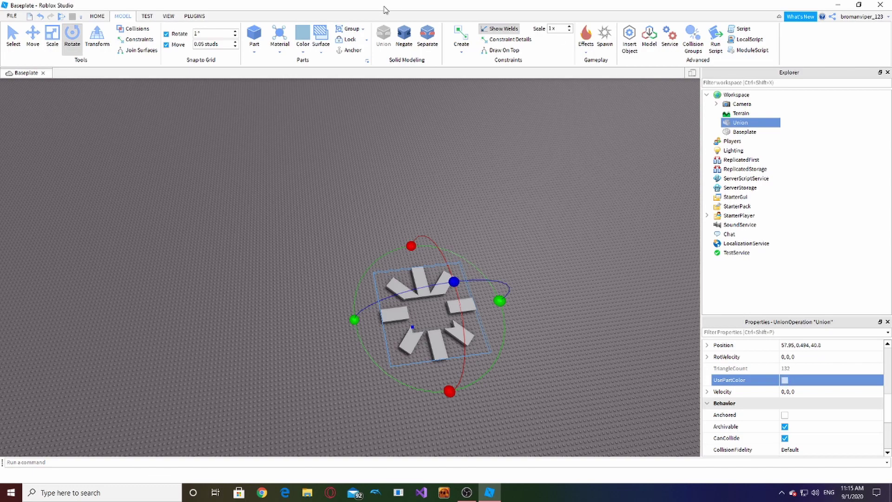
{"action": "left_click", "coordinate": [300, 53]}
{"action": "left_click", "coordinate": [360, 100]}
{"action": "left_click", "coordinate": [785, 382]}
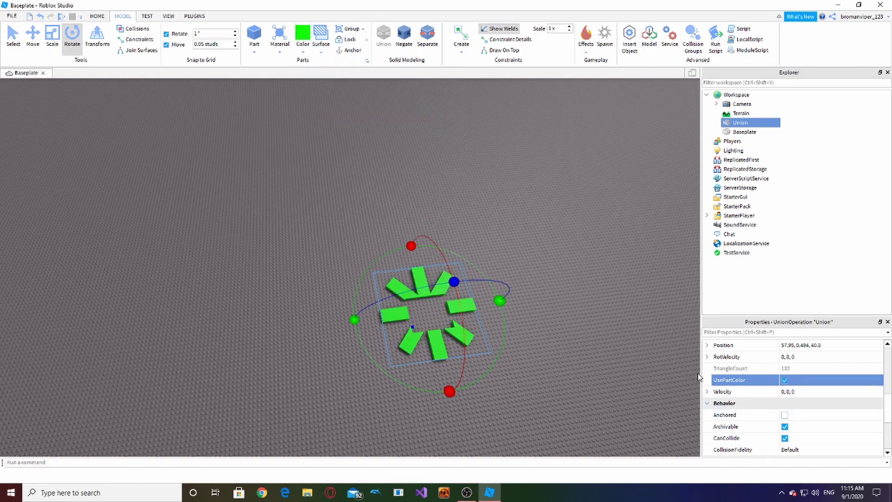
- Examine the green union and its cut-out centre from several distances and angles
{"action": "left_click", "coordinate": [564, 344]}
{"action": "scroll", "coordinate": [483, 409], "scroll_direction": "up", "scroll_amount": 3}
{"action": "left_click_drag", "start_coordinate": [112, 208], "coordinate": [478, 404]}
{"action": "scroll", "coordinate": [478, 405], "scroll_direction": "down", "scroll_amount": 3}
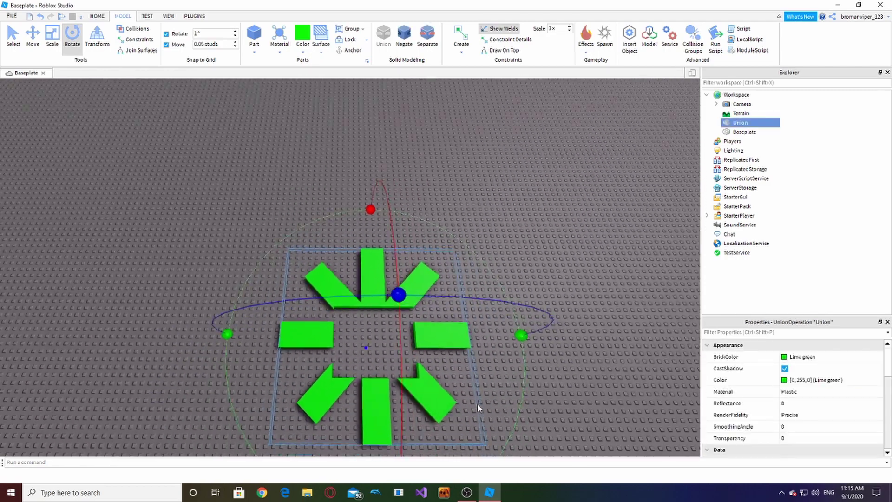
{"action": "right_click_drag", "start_coordinate": [478, 404], "coordinate": [478, 404]}
{"action": "scroll", "coordinate": [479, 405], "scroll_direction": "up", "scroll_amount": 3}
{"action": "scroll", "coordinate": [478, 404], "scroll_direction": "down", "scroll_amount": 3}
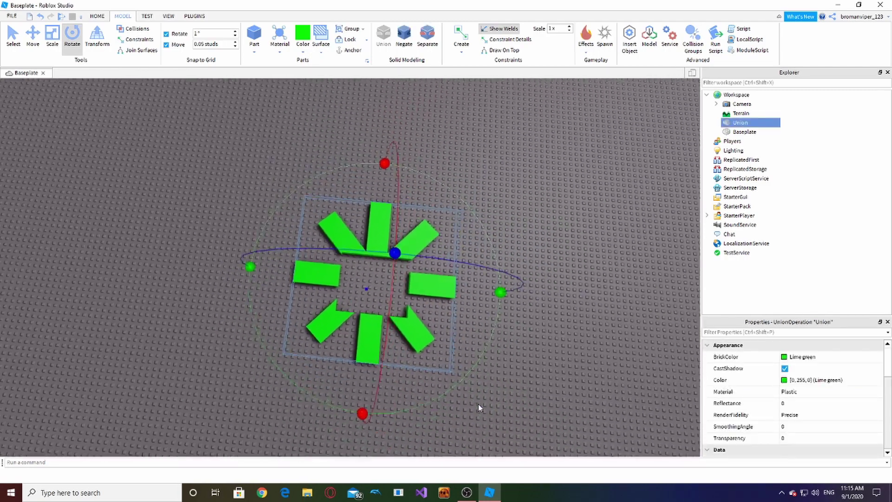
{"action": "scroll", "coordinate": [478, 404], "scroll_direction": "down", "scroll_amount": 1}
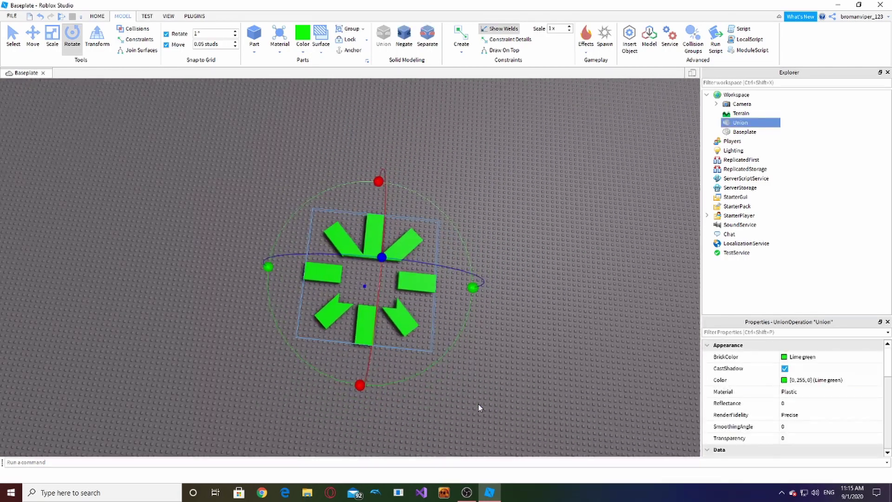
{"action": "scroll", "coordinate": [467, 396], "scroll_direction": "up", "scroll_amount": 2}
{"action": "right_click_drag", "start_coordinate": [458, 369], "coordinate": [259, 355]}
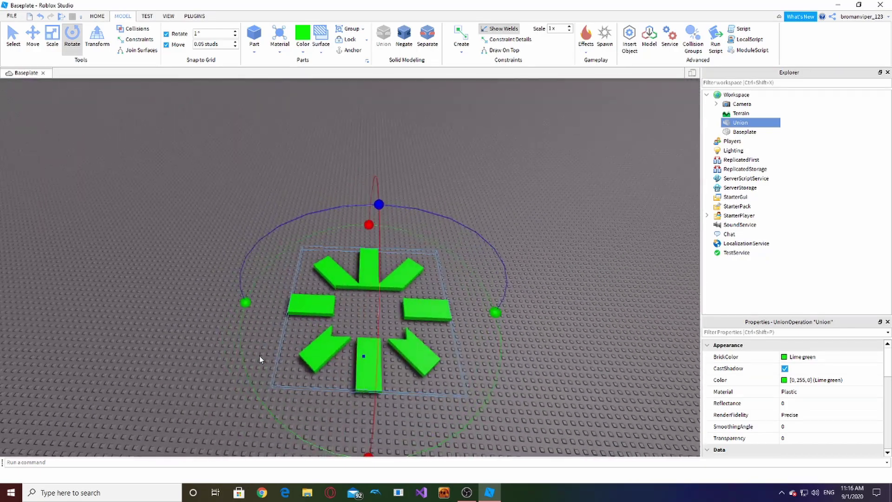